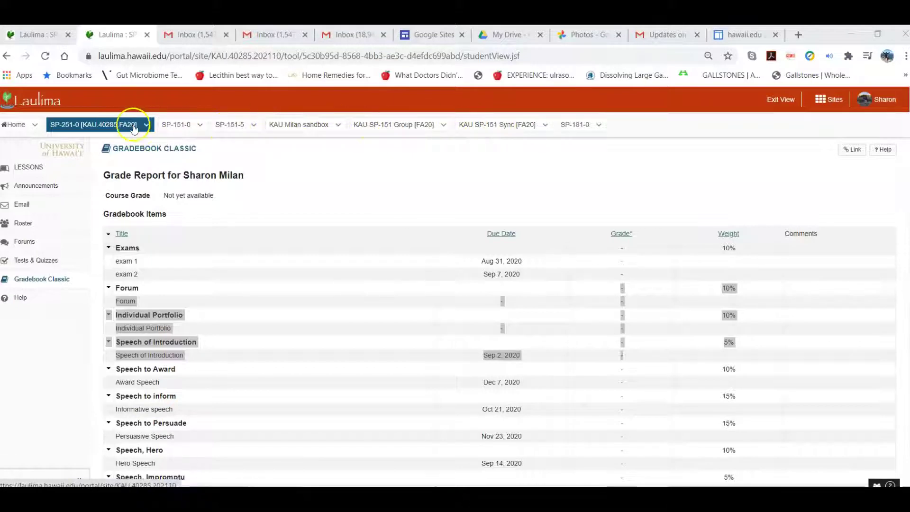
From the Gradebook Classic grade report, bring up the list of all course sites.
{"action": "left_click", "coordinate": [834, 98]}
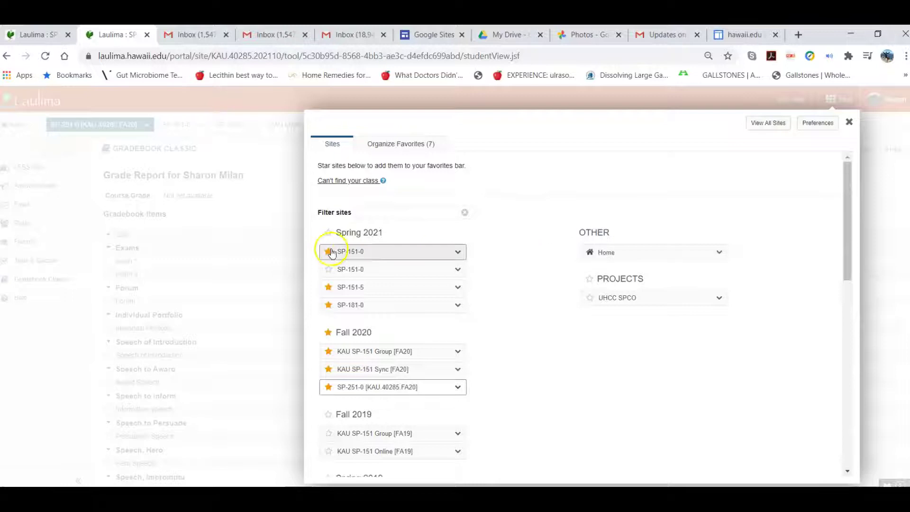
Unstar SP-181-0 in the Sites list, close it, and view the empty Announcements page.
{"action": "left_click", "coordinate": [331, 308]}
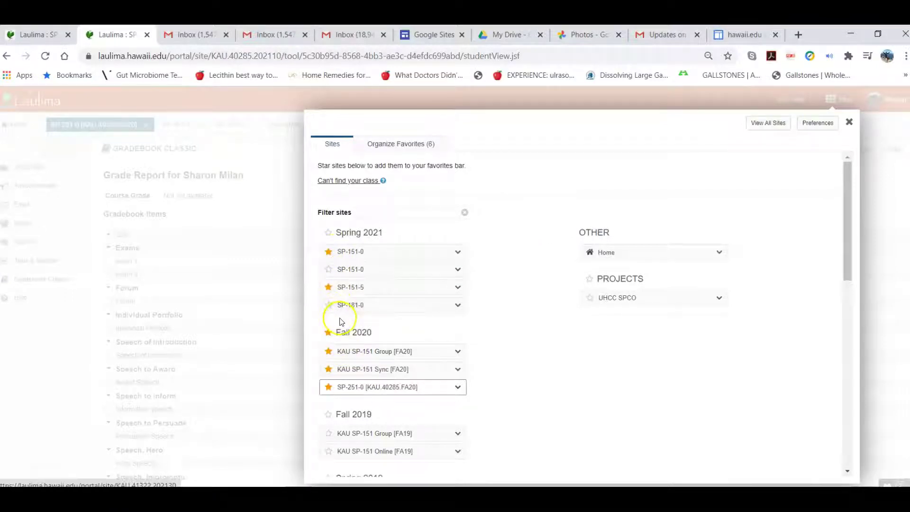
{"action": "left_click", "coordinate": [849, 123]}
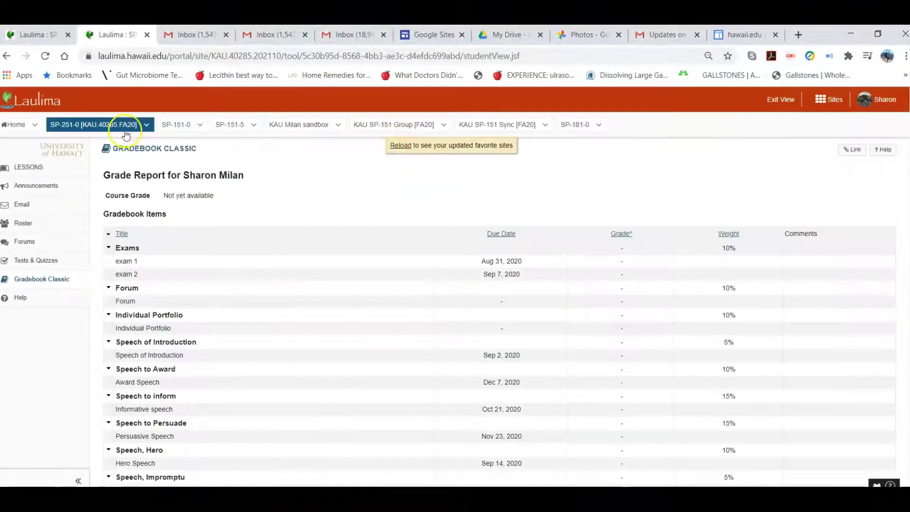
{"action": "left_click", "coordinate": [37, 189]}
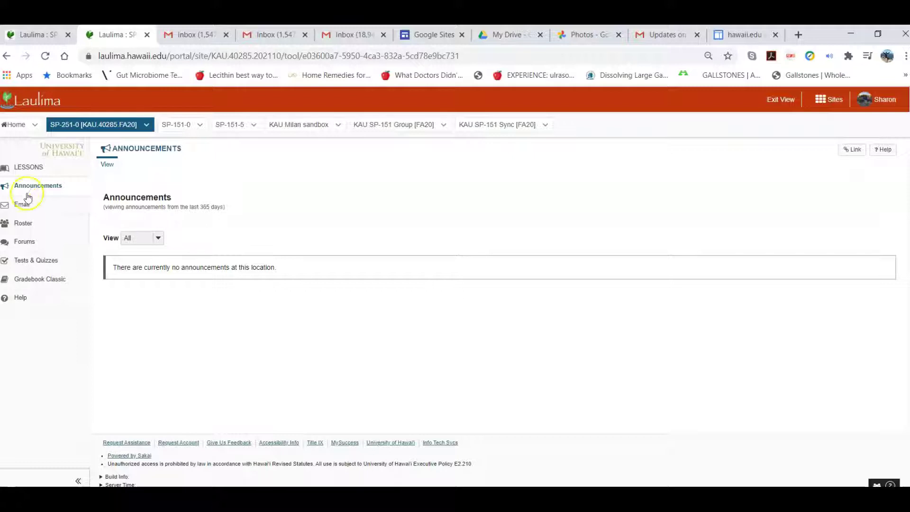
{"action": "left_click", "coordinate": [21, 207]}
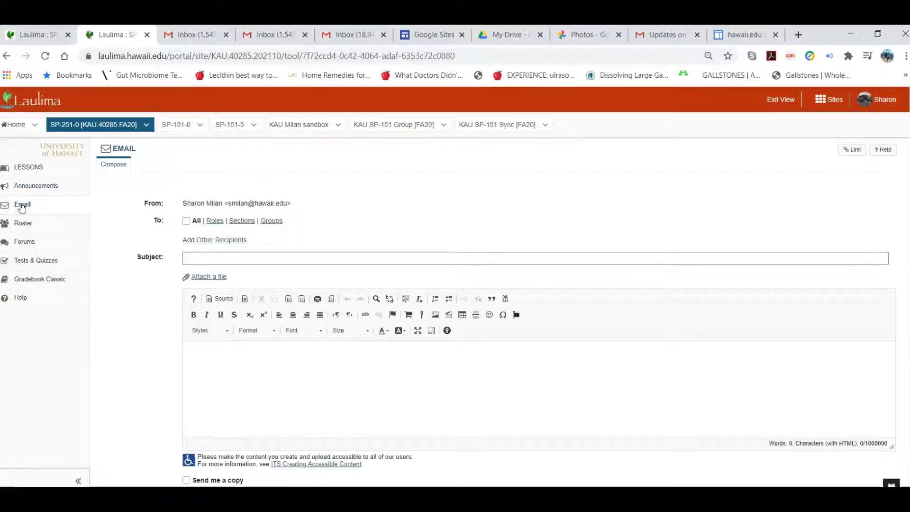
Address the email to the Instructor role and give it the subject 'Help'.
{"action": "left_click", "coordinate": [214, 221]}
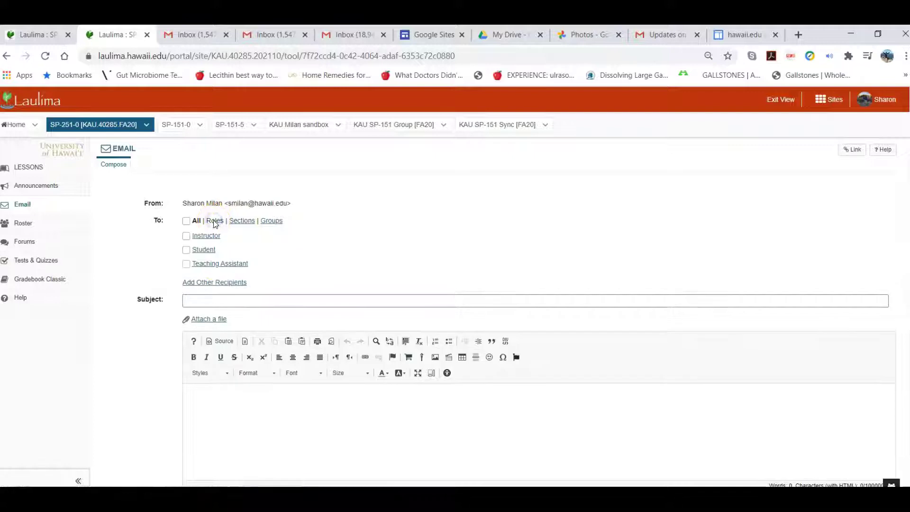
{"action": "left_click", "coordinate": [205, 237]}
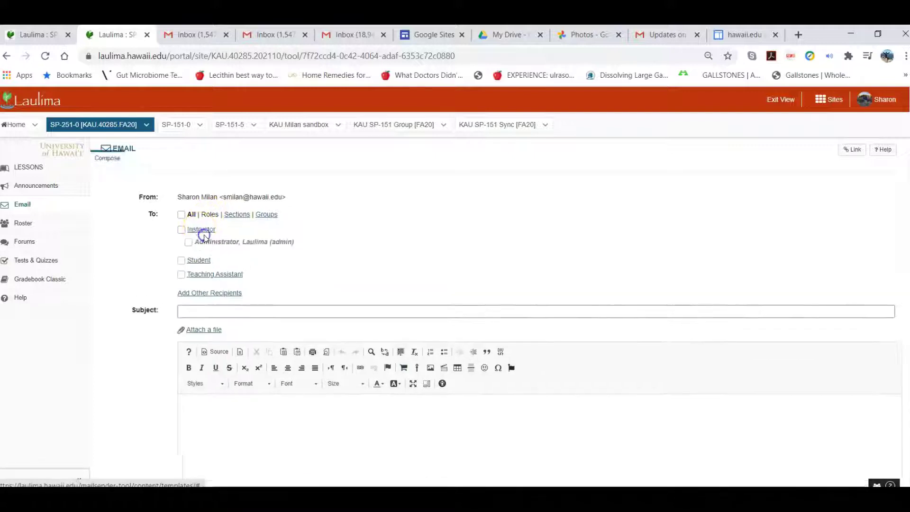
{"action": "left_click", "coordinate": [187, 236]}
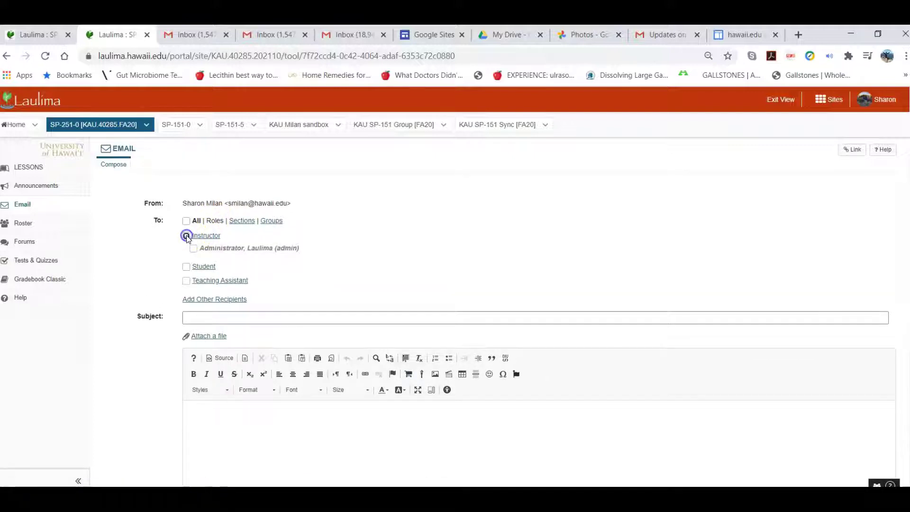
{"action": "left_click", "coordinate": [207, 318]}
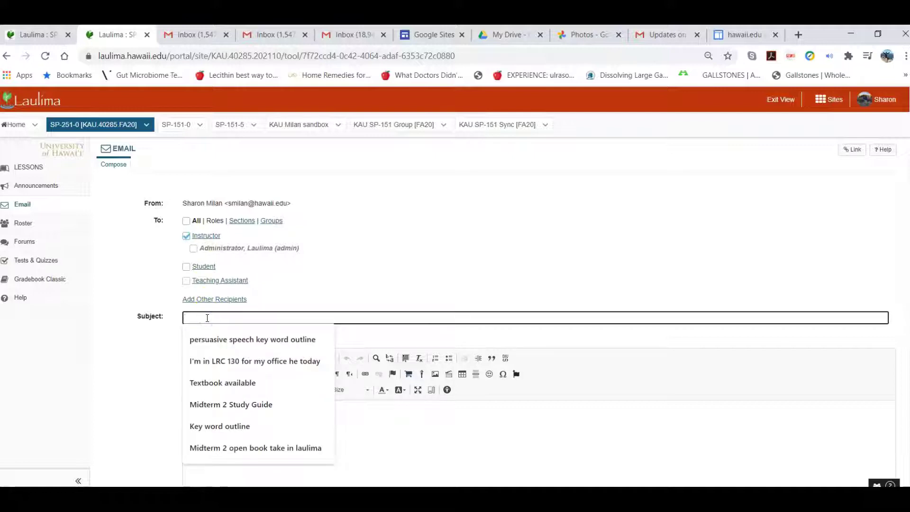
{"action": "type", "text": "Help"}
{"action": "left_click", "coordinate": [198, 437]}
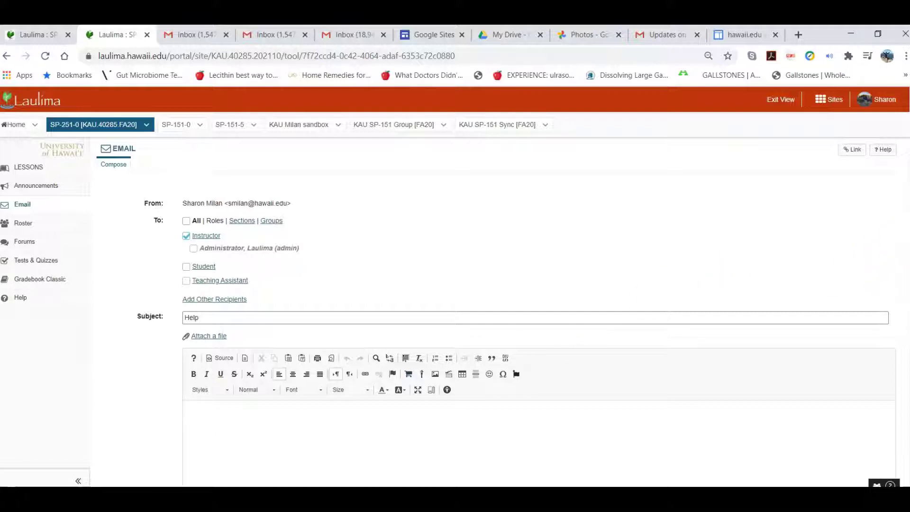
Expand the Teaching Assistant and Student role lists, ticking and unticking all students.
{"action": "scroll", "coordinate": [450, 298], "scroll_direction": "down", "scroll_amount": 3}
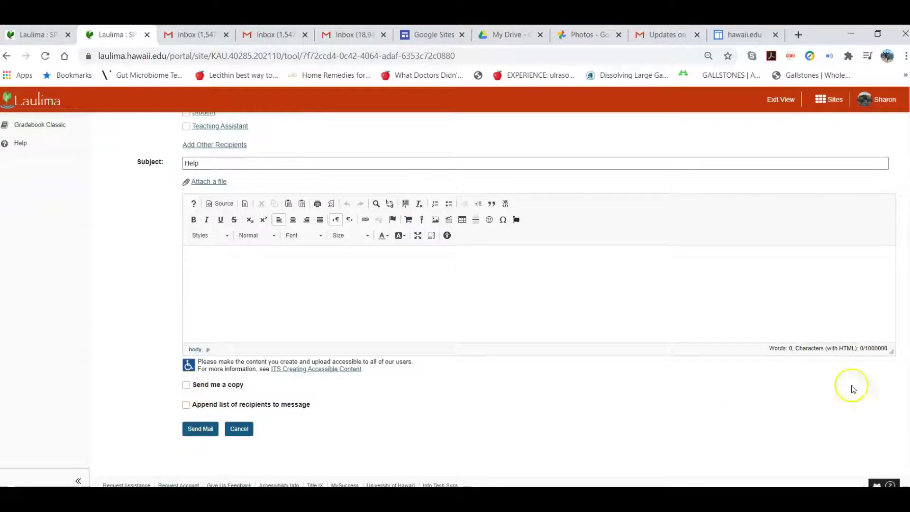
{"action": "scroll", "coordinate": [448, 299], "scroll_direction": "up", "scroll_amount": 1}
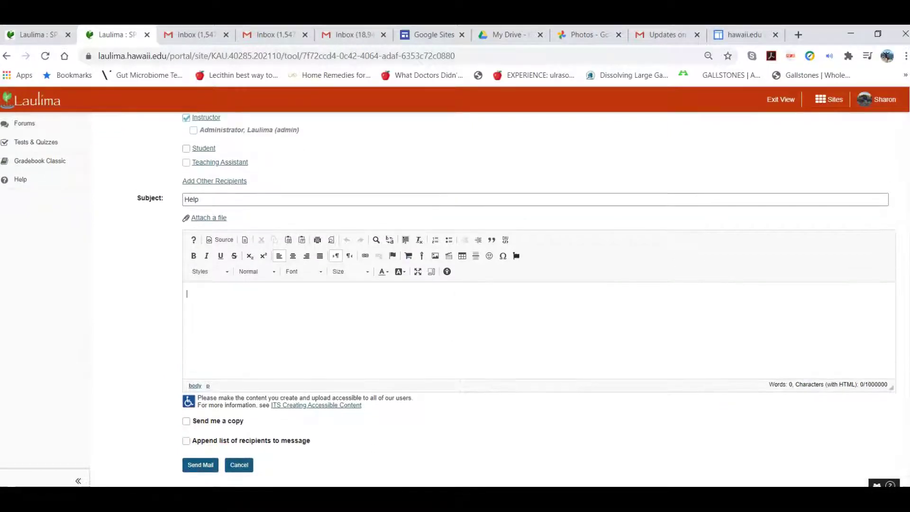
{"action": "scroll", "coordinate": [898, 268], "scroll_direction": "up", "scroll_amount": 3}
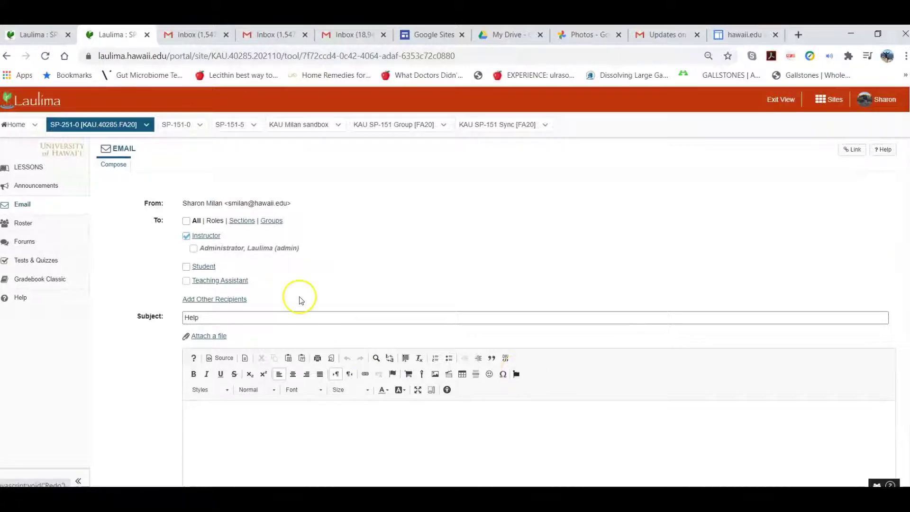
{"action": "left_click", "coordinate": [243, 281]}
{"action": "triple_click", "coordinate": [243, 281]}
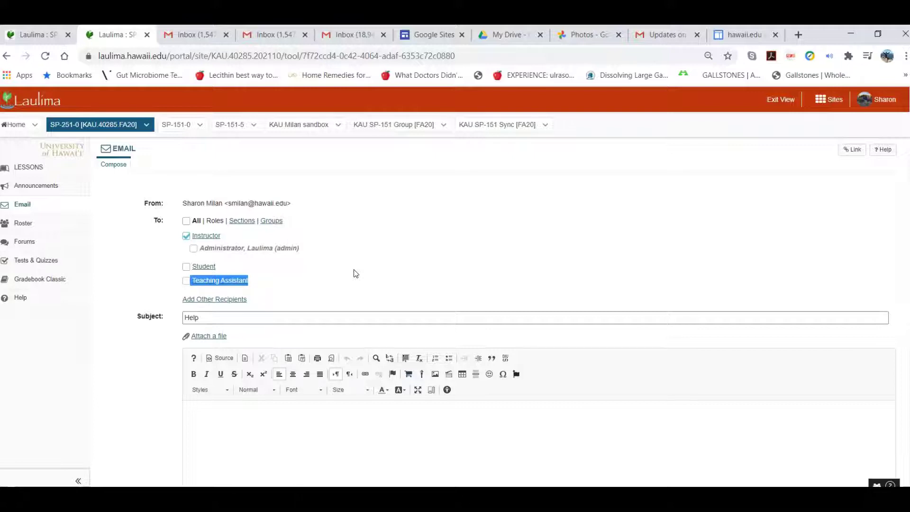
{"action": "left_click", "coordinate": [188, 266]}
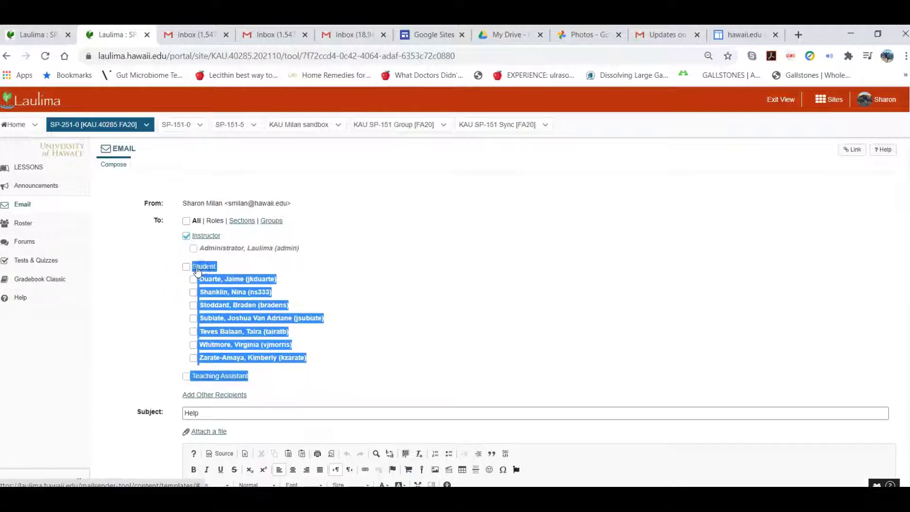
{"action": "left_click", "coordinate": [187, 268]}
{"action": "left_click", "coordinate": [205, 268]}
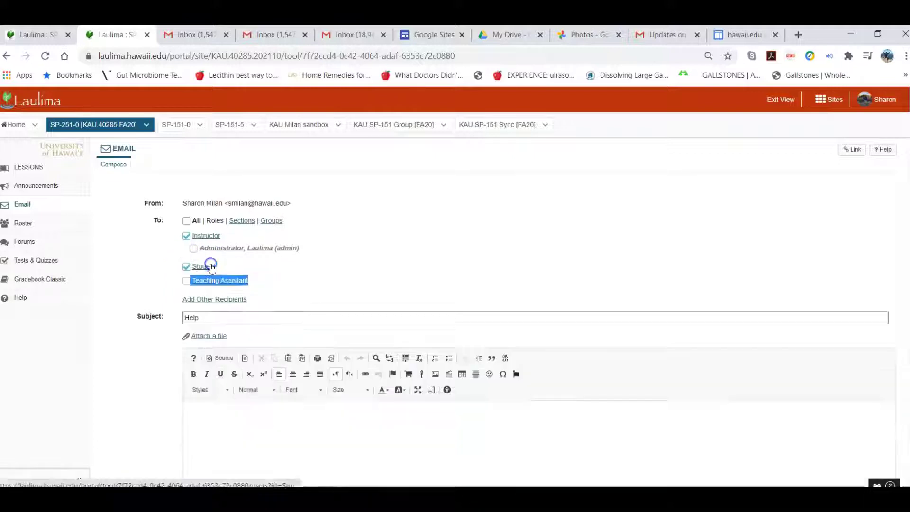
{"action": "left_click", "coordinate": [186, 266]}
{"action": "left_click", "coordinate": [203, 268]}
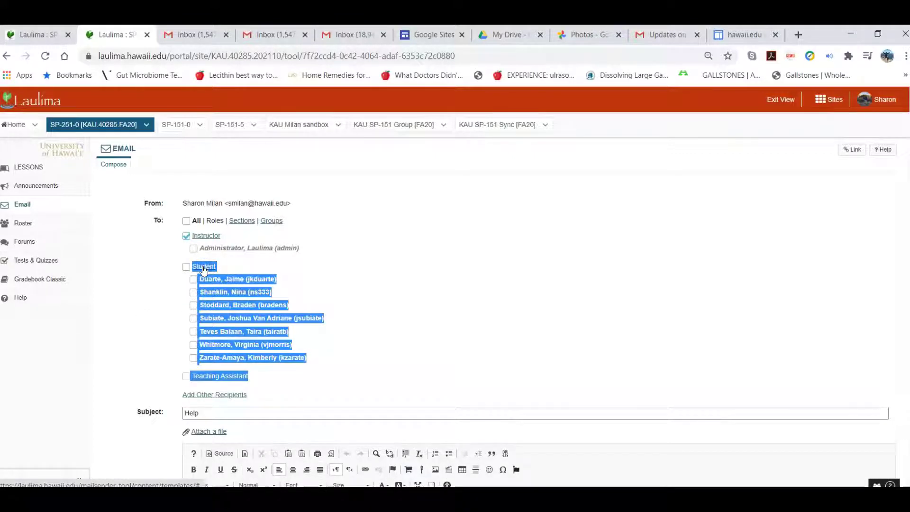
Tick the first student, then all seven, then clear every student recipient again.
{"action": "left_click", "coordinate": [276, 263]}
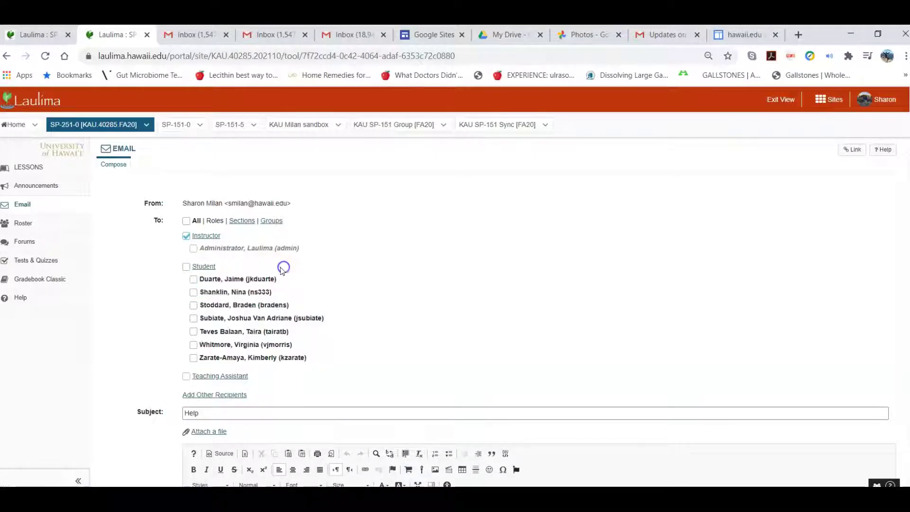
{"action": "left_click", "coordinate": [193, 280]}
{"action": "left_click", "coordinate": [186, 267]}
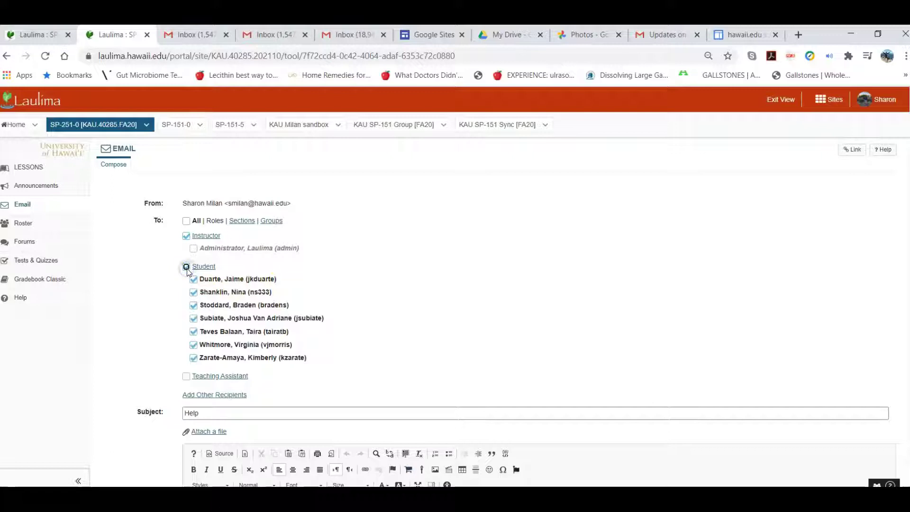
{"action": "left_click", "coordinate": [186, 267]}
{"action": "left_click_drag", "start_coordinate": [133, 222], "coordinate": [79, 230]}
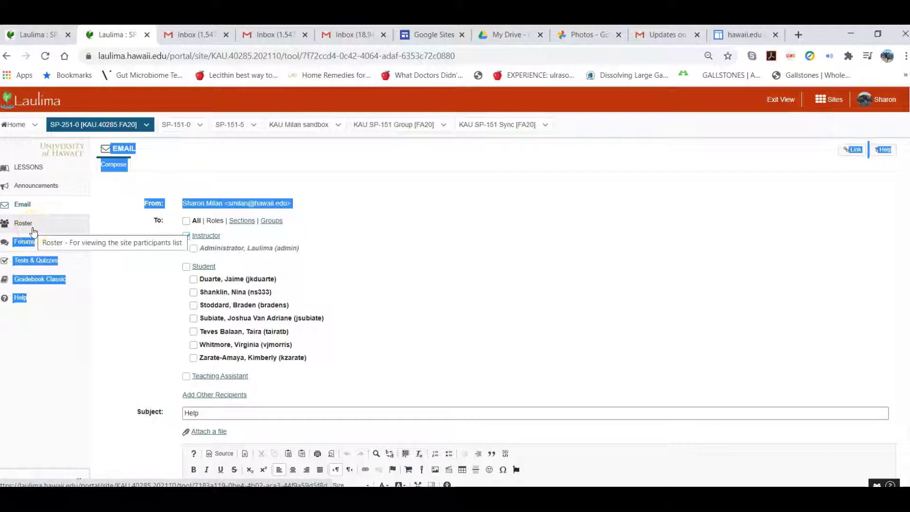
{"action": "left_click", "coordinate": [29, 244]}
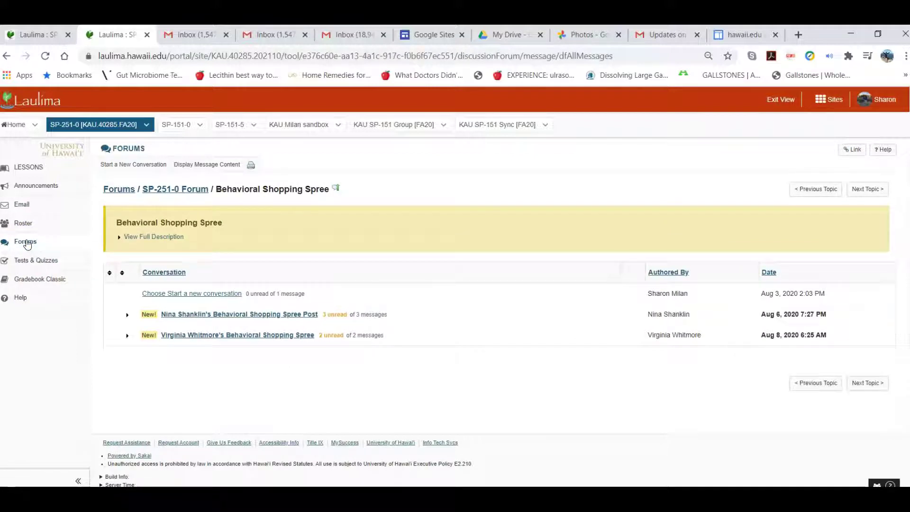
Return to the SP-251-0 Forum topic list and scroll through its discussion topics.
{"action": "left_click", "coordinate": [179, 190]}
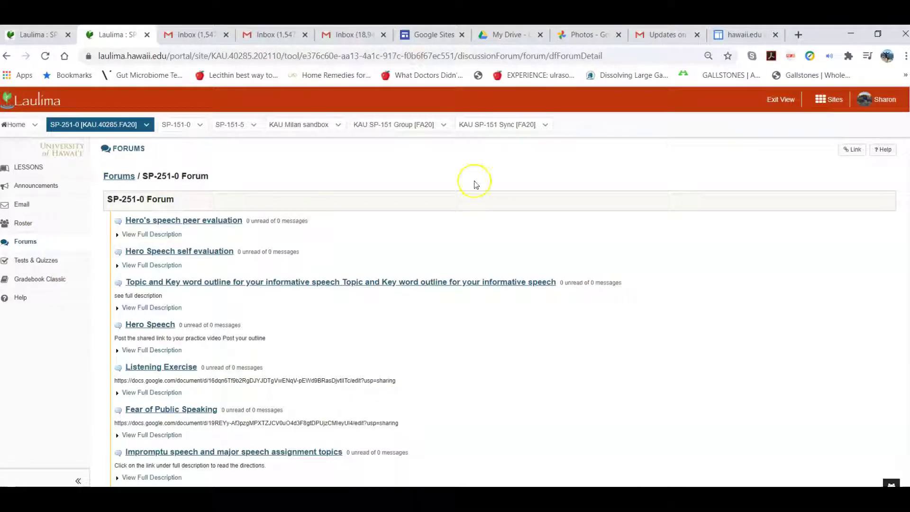
{"action": "scroll", "coordinate": [455, 303], "scroll_direction": "down", "scroll_amount": 15}
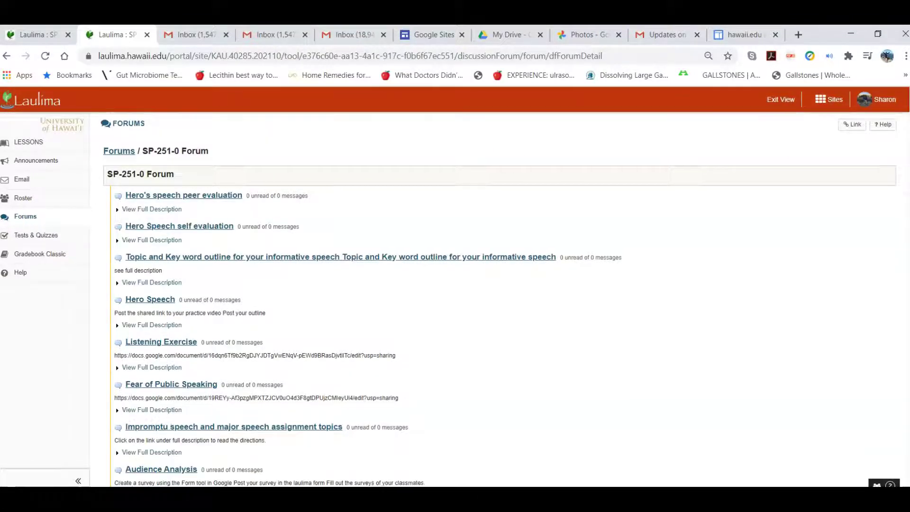
{"action": "scroll", "coordinate": [894, 268], "scroll_direction": "up", "scroll_amount": 15}
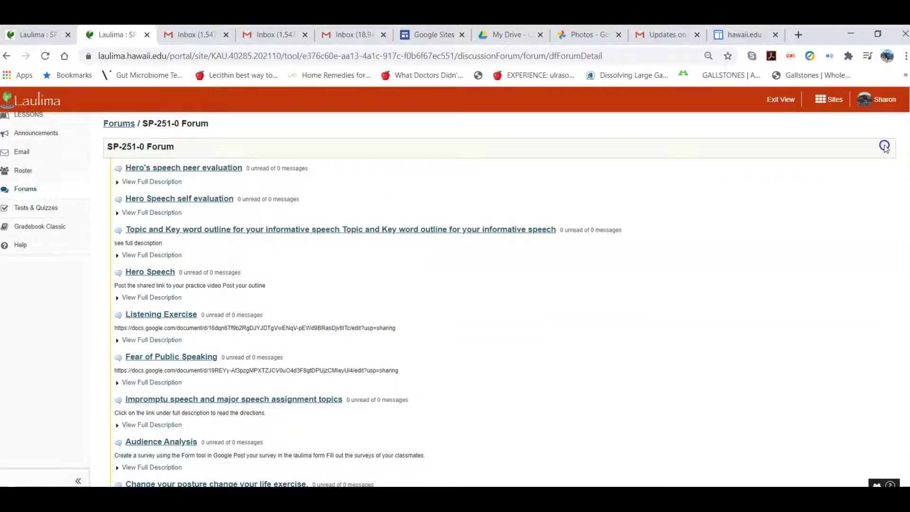
{"action": "scroll", "coordinate": [890, 156], "scroll_direction": "down", "scroll_amount": 1}
{"action": "scroll", "coordinate": [890, 144], "scroll_direction": "up", "scroll_amount": 3}
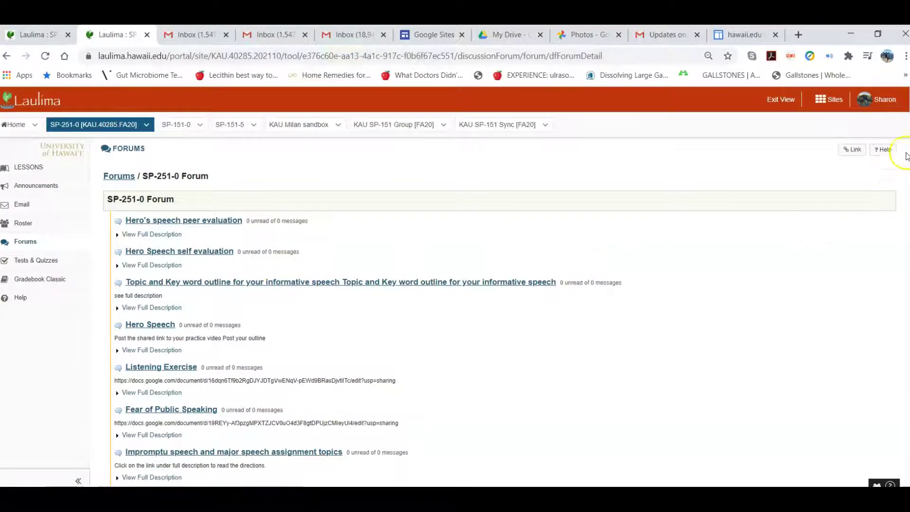
{"action": "scroll", "coordinate": [489, 299], "scroll_direction": "down", "scroll_amount": 13}
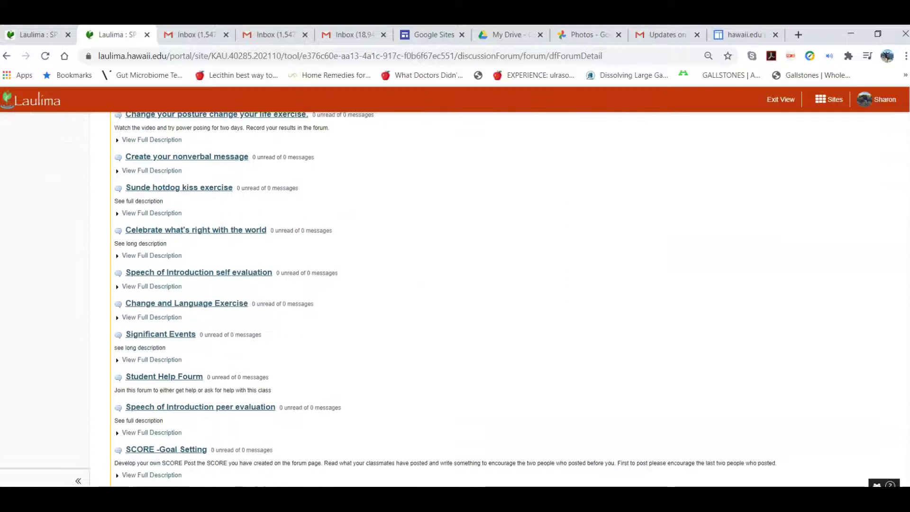
{"action": "scroll", "coordinate": [489, 299], "scroll_direction": "up", "scroll_amount": 4}
{"action": "scroll", "coordinate": [889, 127], "scroll_direction": "up", "scroll_amount": 15}
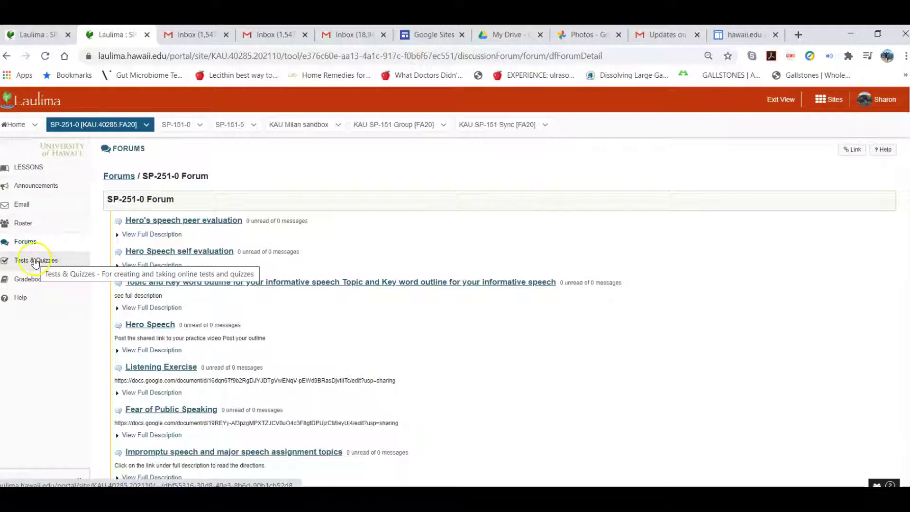
{"action": "left_click", "coordinate": [36, 261]}
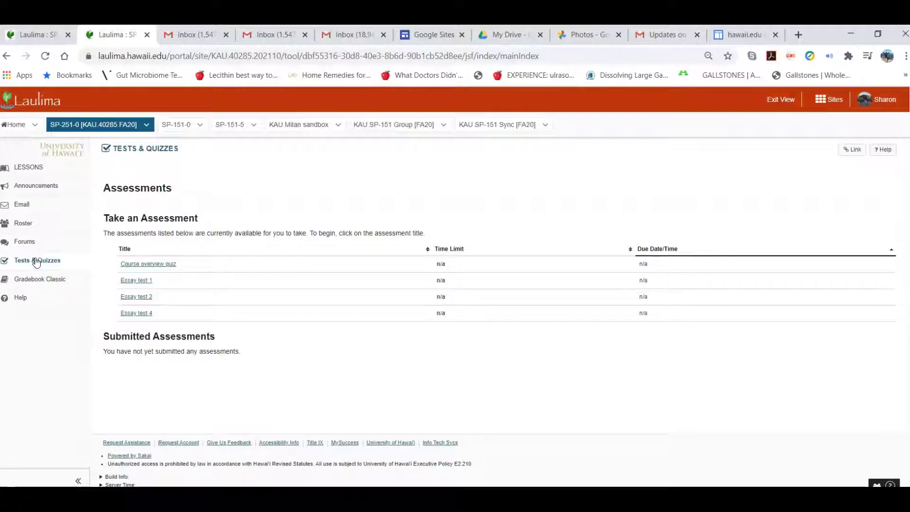
Begin Essay test 1, leave the answer blank, exit without submitting, then view the gradebook.
{"action": "left_click", "coordinate": [134, 302]}
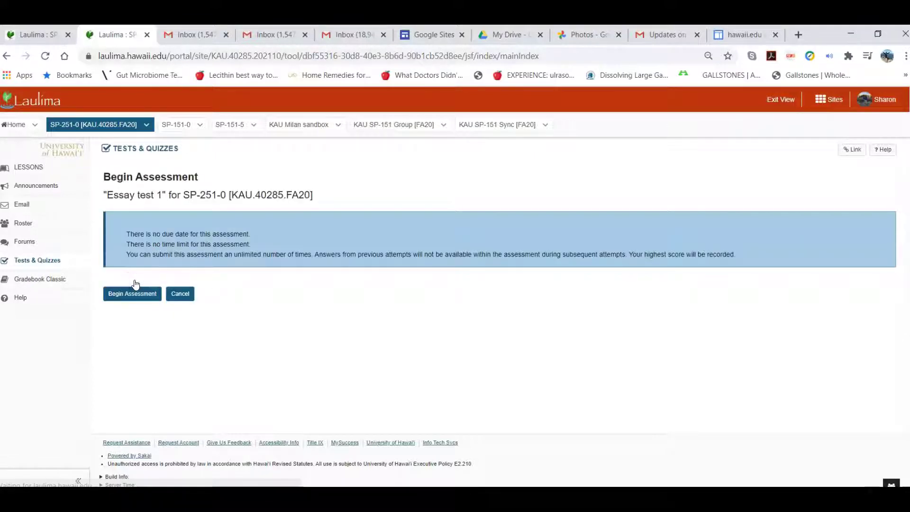
{"action": "left_click", "coordinate": [132, 293]}
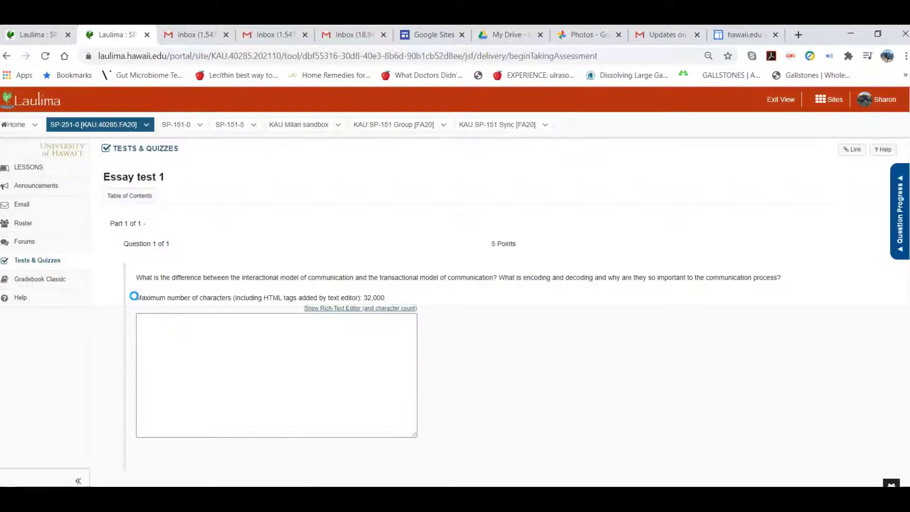
{"action": "left_click", "coordinate": [164, 341]}
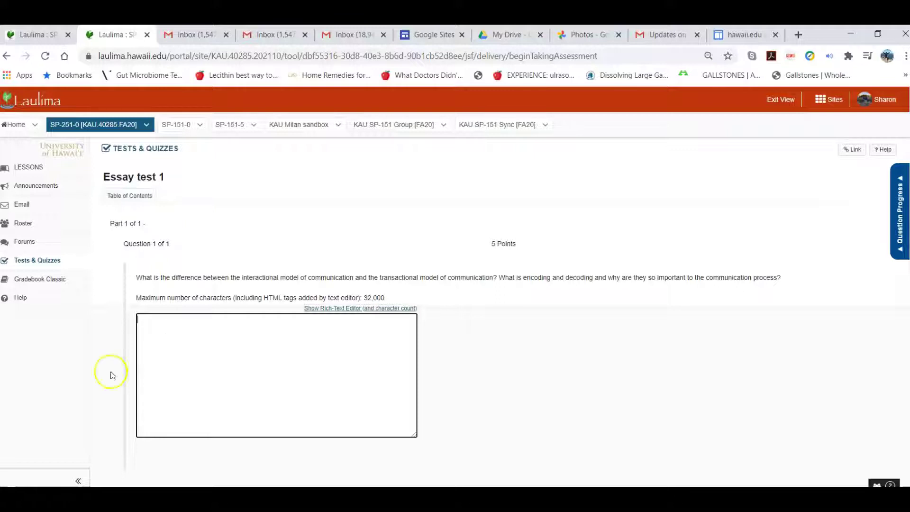
{"action": "scroll", "coordinate": [427, 284], "scroll_direction": "down", "scroll_amount": 3}
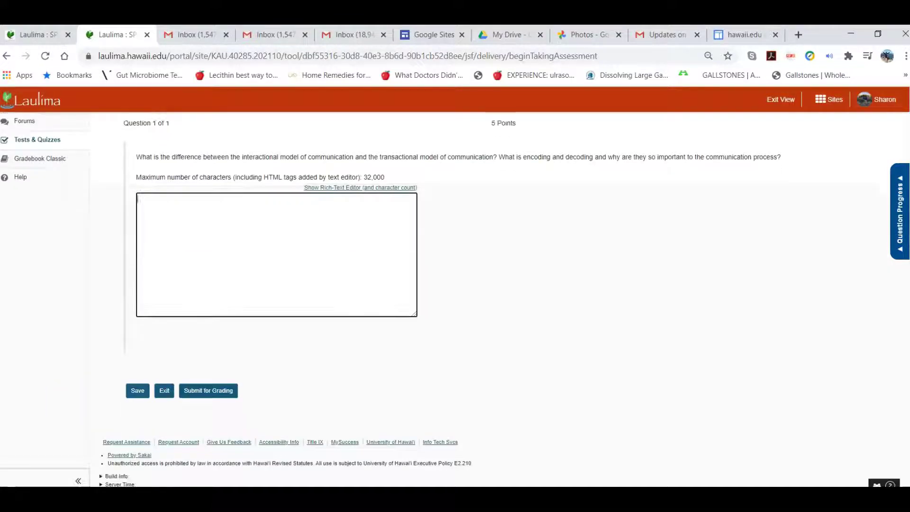
{"action": "left_click", "coordinate": [172, 392]}
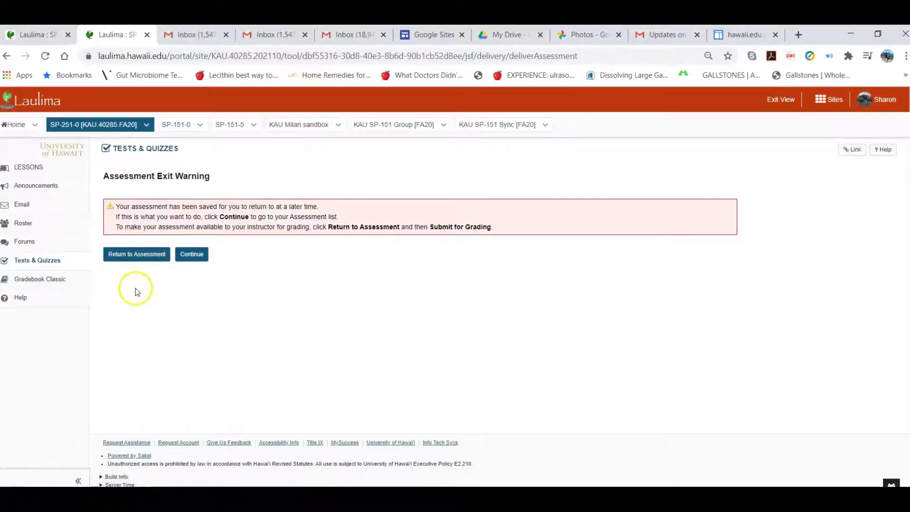
{"action": "left_click", "coordinate": [37, 281]}
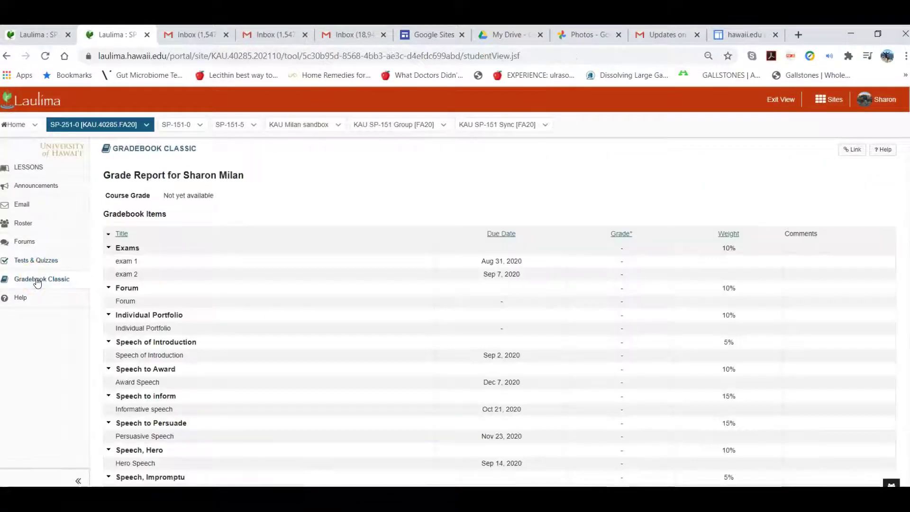
{"action": "left_click_drag", "start_coordinate": [615, 201], "coordinate": [868, 149]}
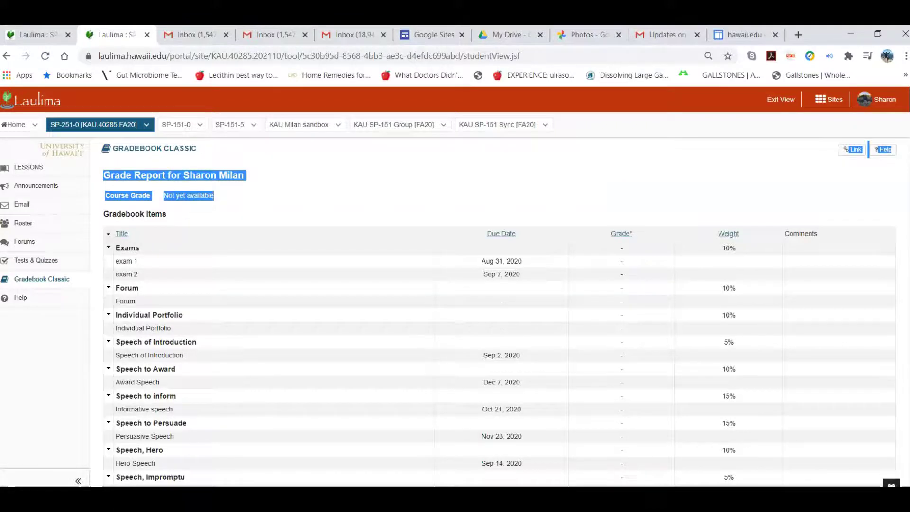
{"action": "scroll", "coordinate": [906, 145], "scroll_direction": "down", "scroll_amount": 3}
{"action": "scroll", "coordinate": [906, 145], "scroll_direction": "up", "scroll_amount": 3}
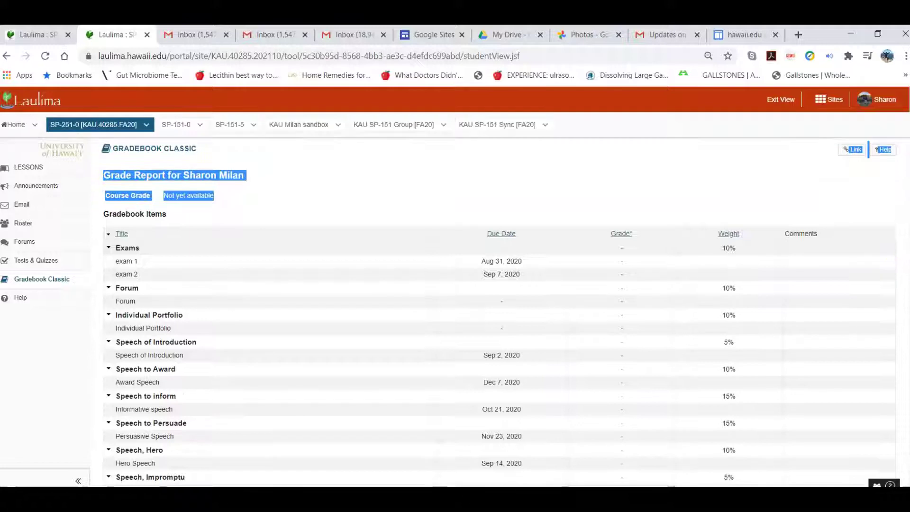
{"action": "scroll", "coordinate": [499, 299], "scroll_direction": "down", "scroll_amount": 2}
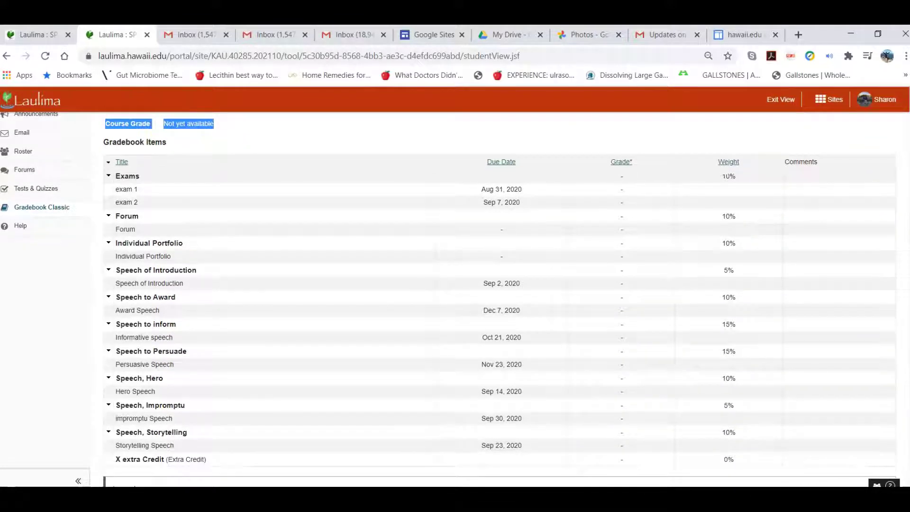
{"action": "left_click", "coordinate": [20, 226]}
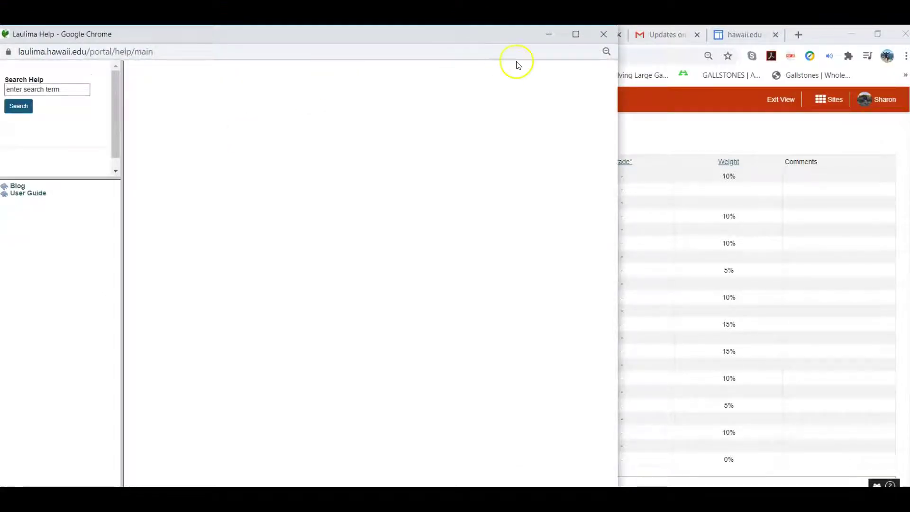
{"action": "left_click", "coordinate": [603, 35]}
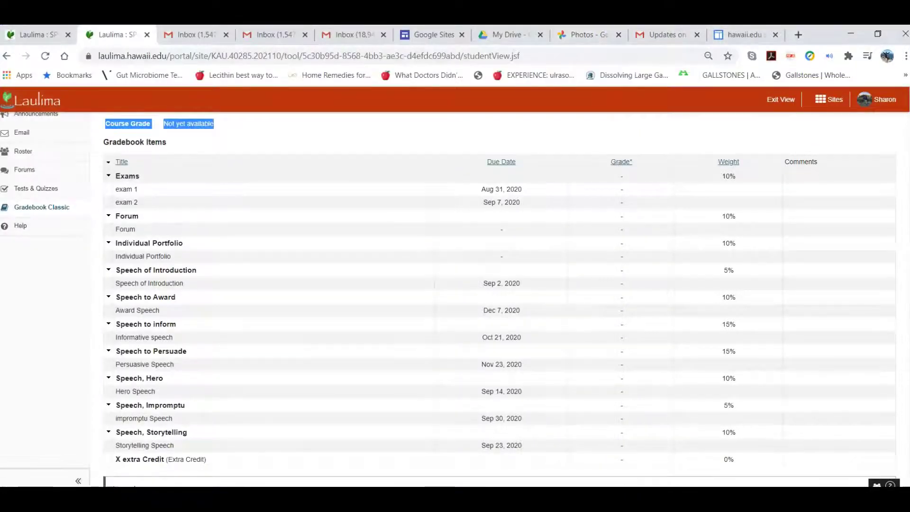
{"action": "left_click_drag", "start_coordinate": [909, 152], "coordinate": [901, 90]}
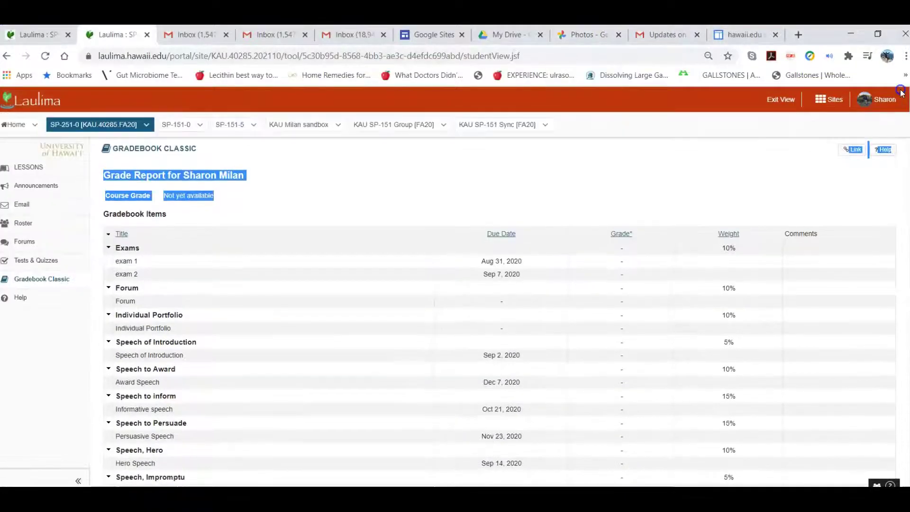
Go to the Lessons page and open Start Here - Course overview.
{"action": "left_click", "coordinate": [25, 168]}
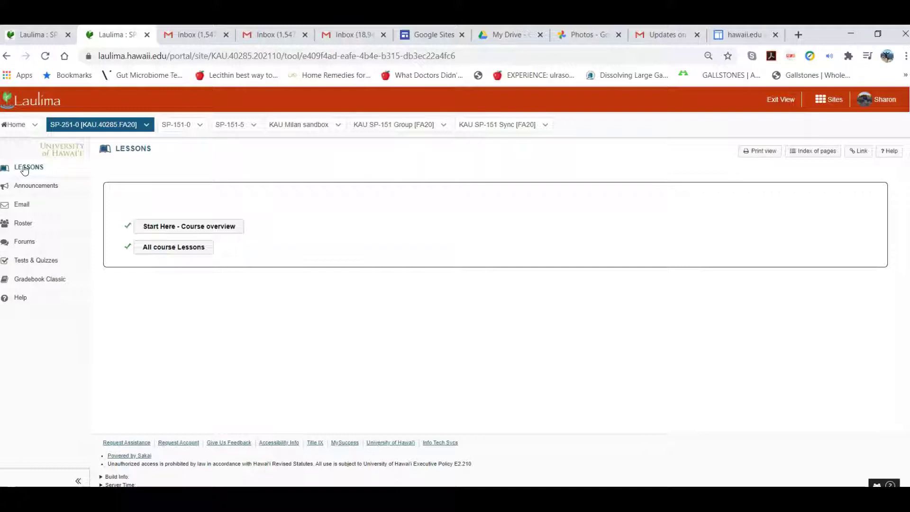
{"action": "left_click", "coordinate": [167, 228]}
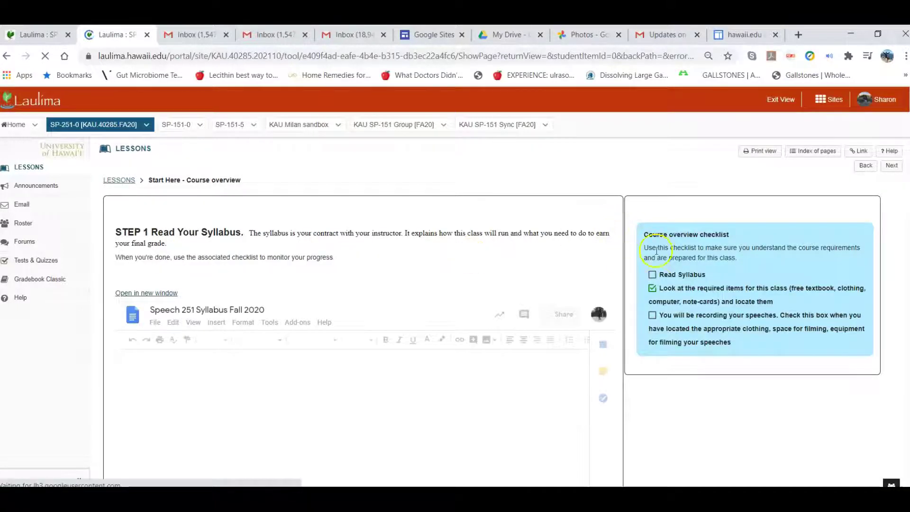
Toggle the required-items checklist box, then scroll the embedded syllabus to its Grading and Assignments table.
{"action": "left_click", "coordinate": [653, 289]}
{"action": "left_click", "coordinate": [653, 289]}
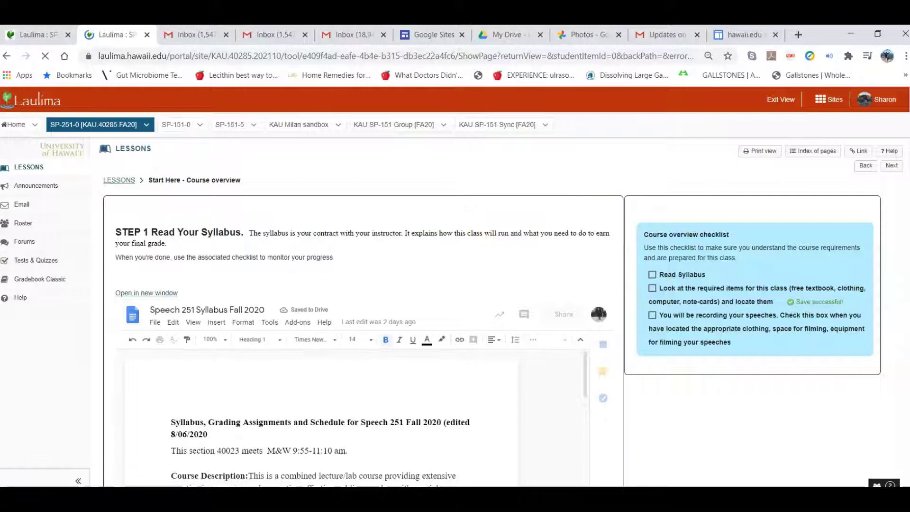
{"action": "scroll", "coordinate": [902, 120], "scroll_direction": "down", "scroll_amount": 6}
{"action": "scroll", "coordinate": [902, 120], "scroll_direction": "up", "scroll_amount": 2}
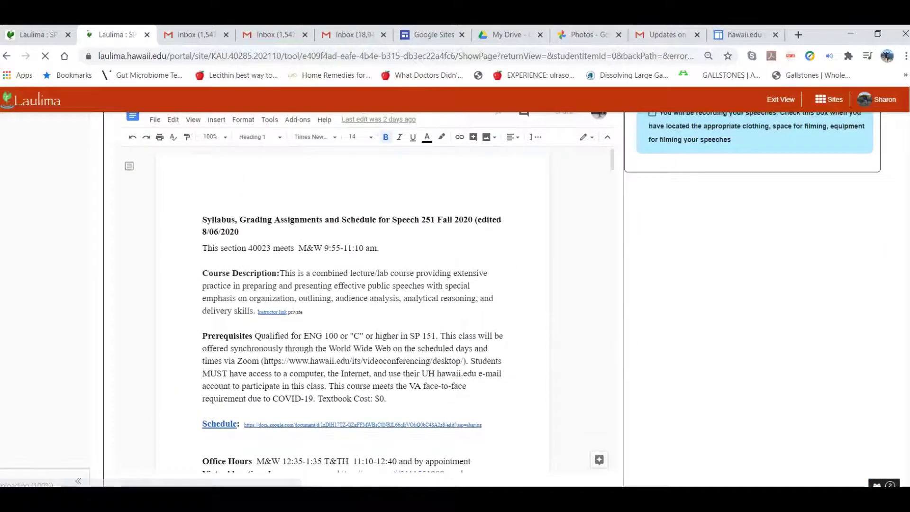
{"action": "left_click_drag", "start_coordinate": [612, 157], "coordinate": [634, 232]}
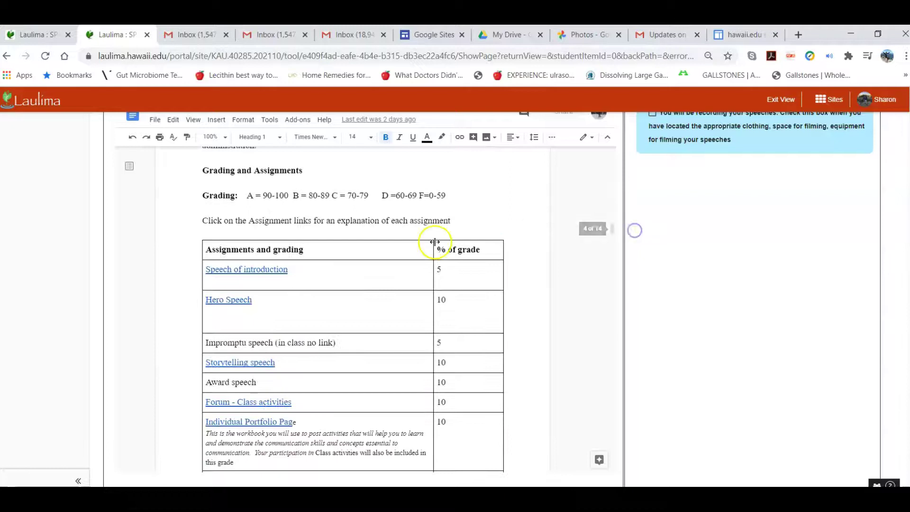
{"action": "left_click", "coordinate": [256, 270]}
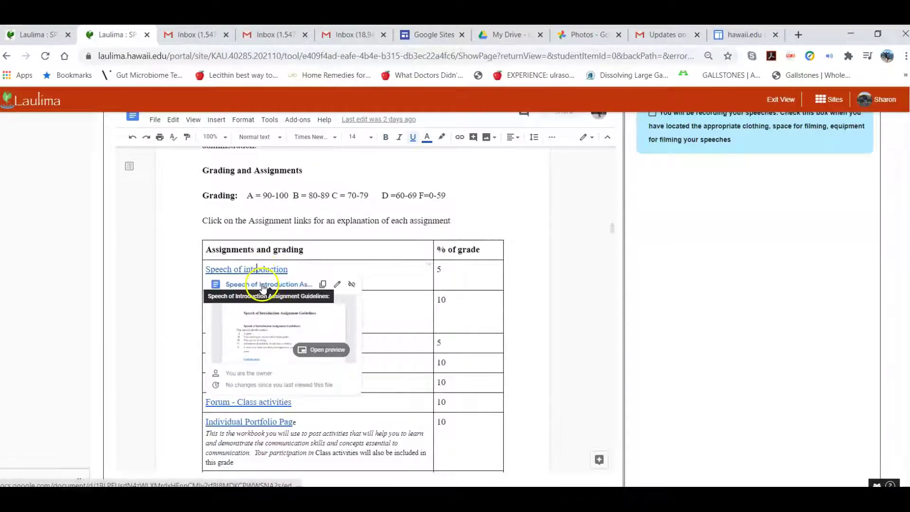
{"action": "left_click", "coordinate": [264, 285]}
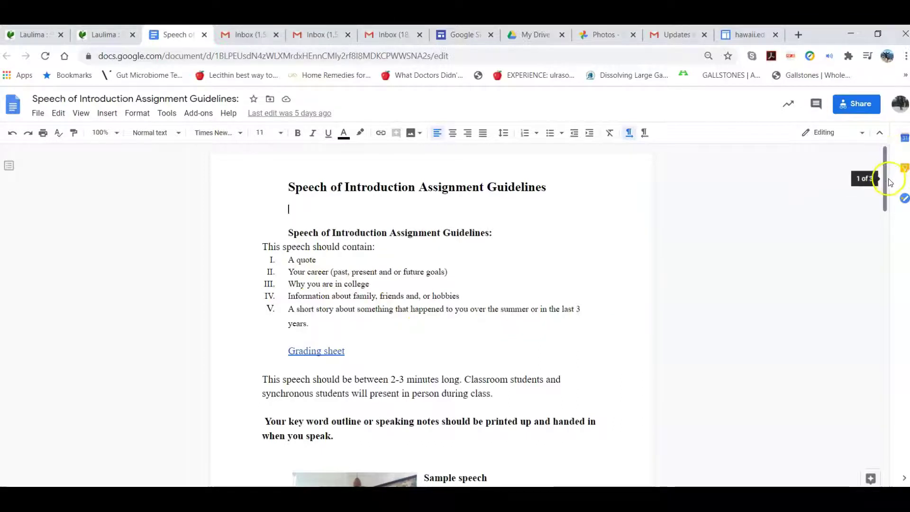
{"action": "mouse_move", "coordinate": [885, 184]}
{"action": "left_mouse_down"}
{"action": "mouse_move", "coordinate": [886, 365]}
{"action": "mouse_move", "coordinate": [890, 186]}
{"action": "left_mouse_up"}
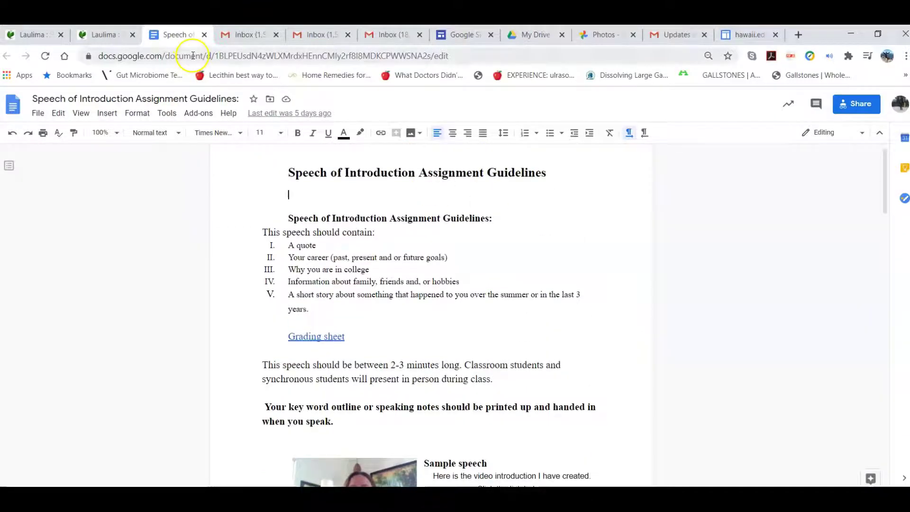
{"action": "left_click", "coordinate": [202, 36]}
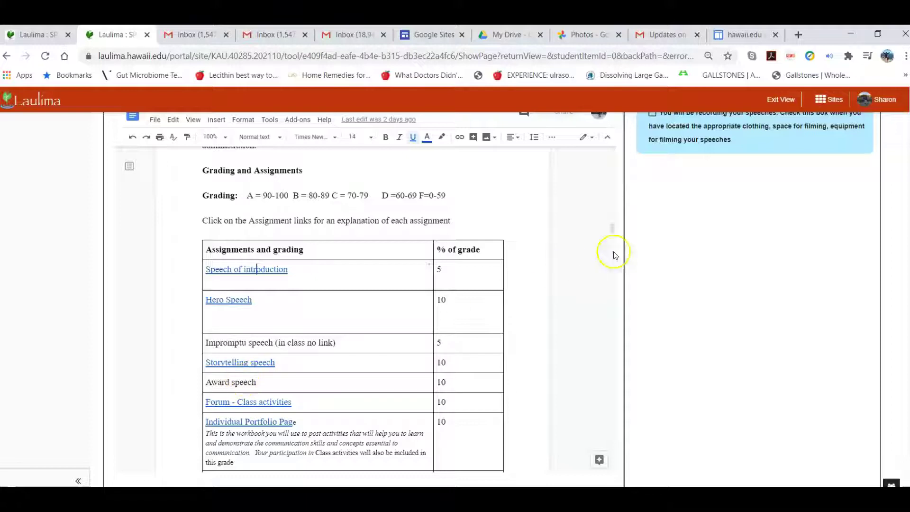
Scroll the syllabus and tick the 'You will be recording your speeches' checklist item.
{"action": "left_click_drag", "start_coordinate": [613, 227], "coordinate": [624, 290]}
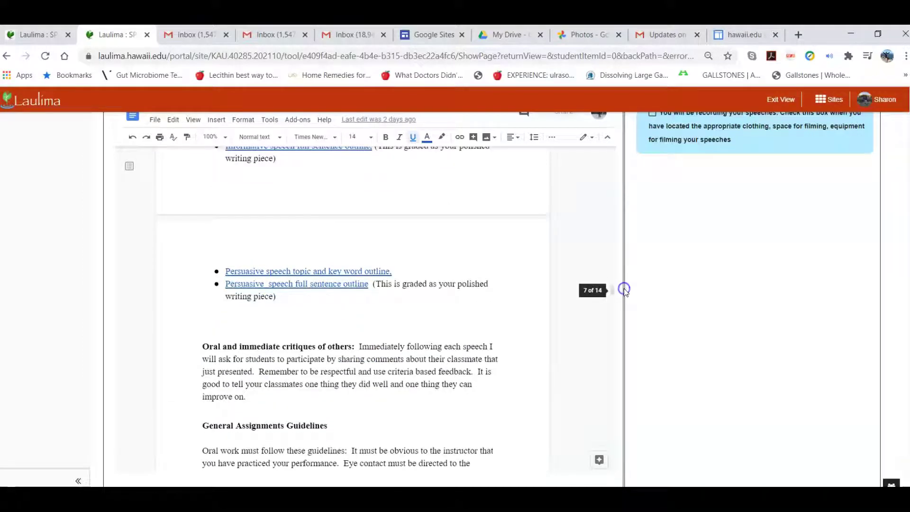
{"action": "scroll", "coordinate": [905, 140], "scroll_direction": "up", "scroll_amount": 4}
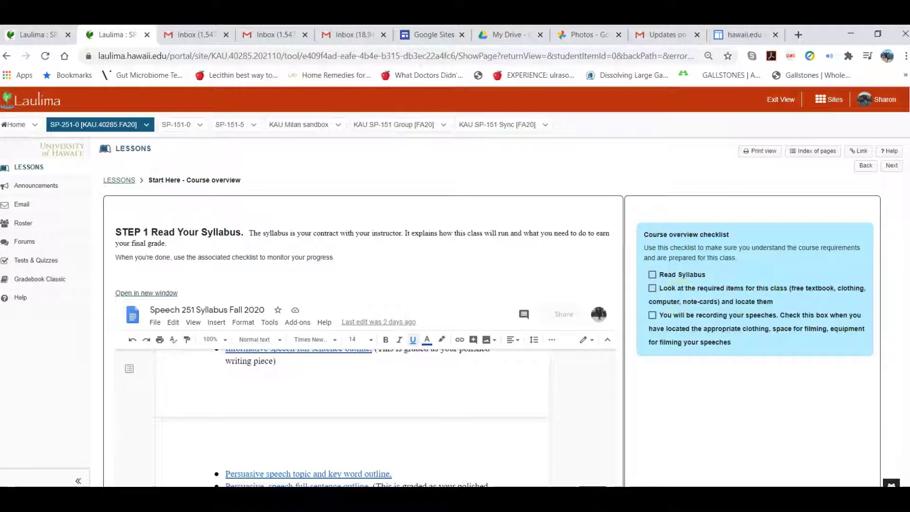
{"action": "scroll", "coordinate": [360, 379], "scroll_direction": "down", "scroll_amount": 10}
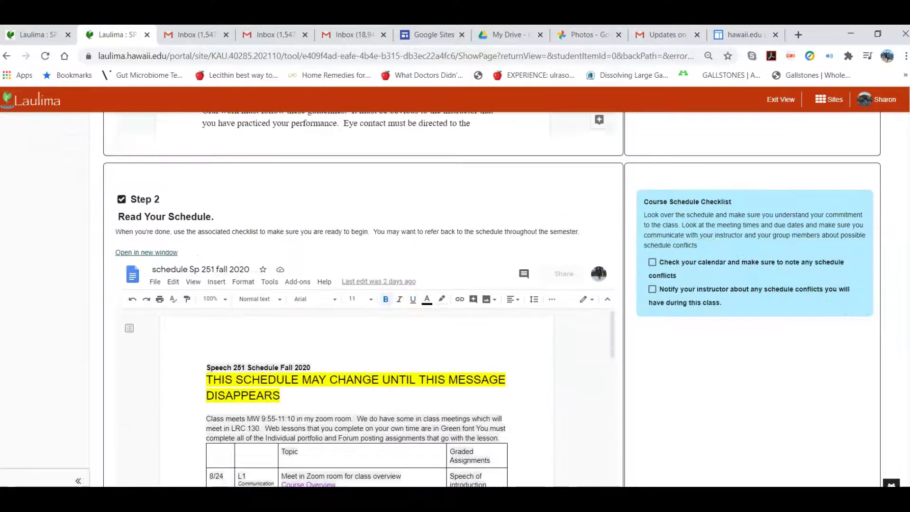
{"action": "scroll", "coordinate": [361, 298], "scroll_direction": "up", "scroll_amount": 5}
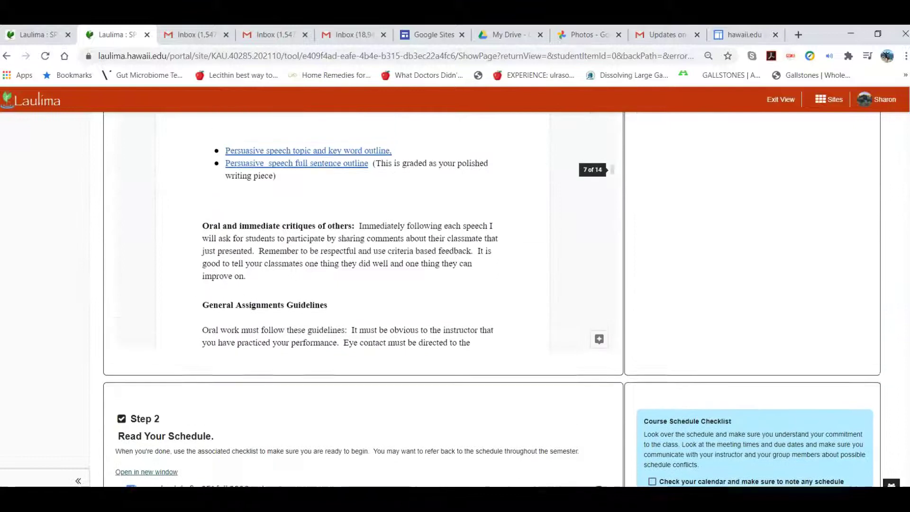
{"action": "scroll", "coordinate": [904, 156], "scroll_direction": "up", "scroll_amount": 5}
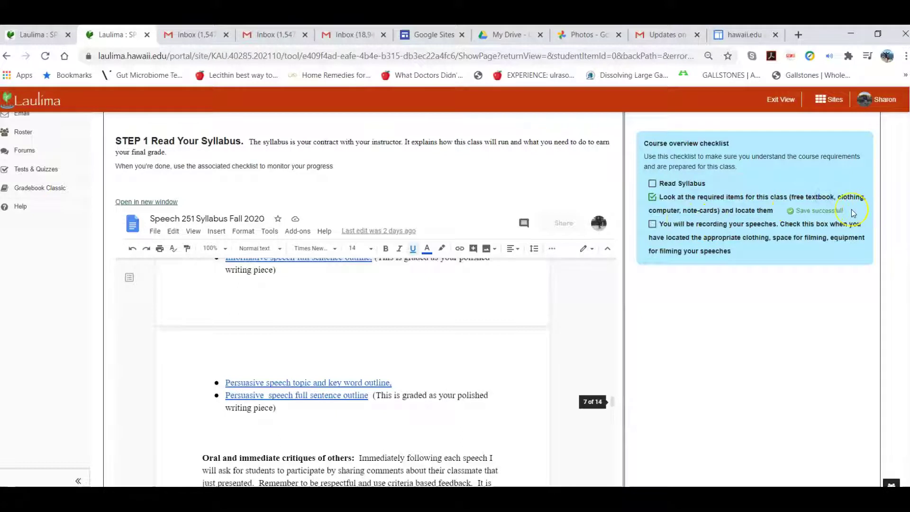
{"action": "left_click", "coordinate": [653, 225]}
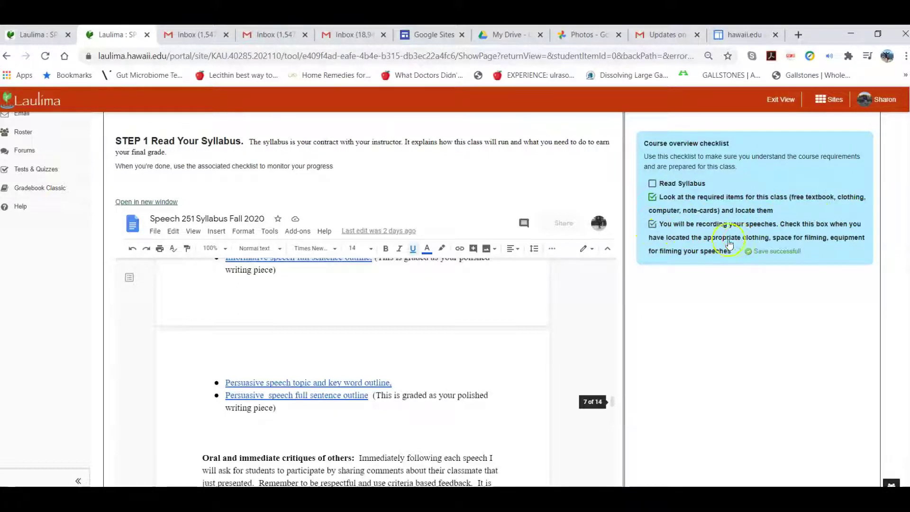
{"action": "left_click", "coordinate": [812, 233]}
{"action": "left_click_drag", "start_coordinate": [726, 251], "coordinate": [905, 258]}
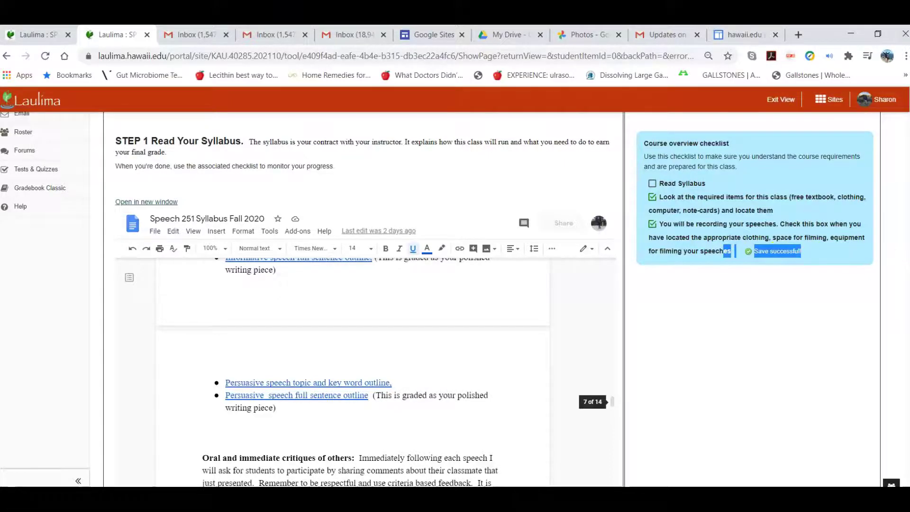
{"action": "scroll", "coordinate": [361, 299], "scroll_direction": "down", "scroll_amount": 10}
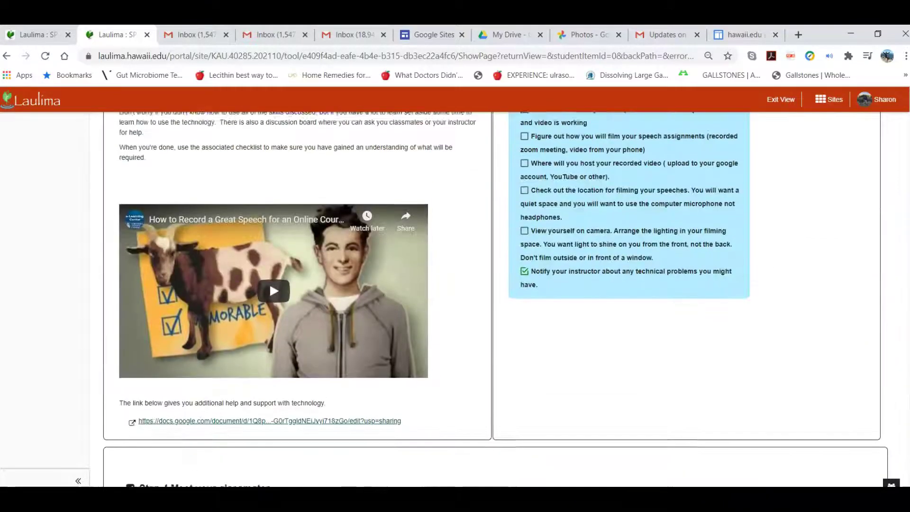
{"action": "scroll", "coordinate": [495, 299], "scroll_direction": "up", "scroll_amount": 1}
{"action": "scroll", "coordinate": [496, 299], "scroll_direction": "down", "scroll_amount": 1}
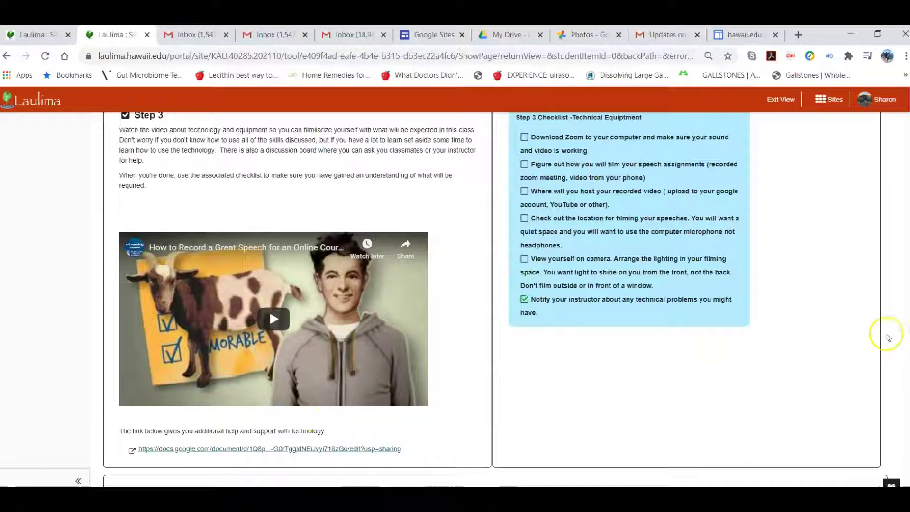
{"action": "left_click_drag", "start_coordinate": [909, 304], "coordinate": [908, 221]}
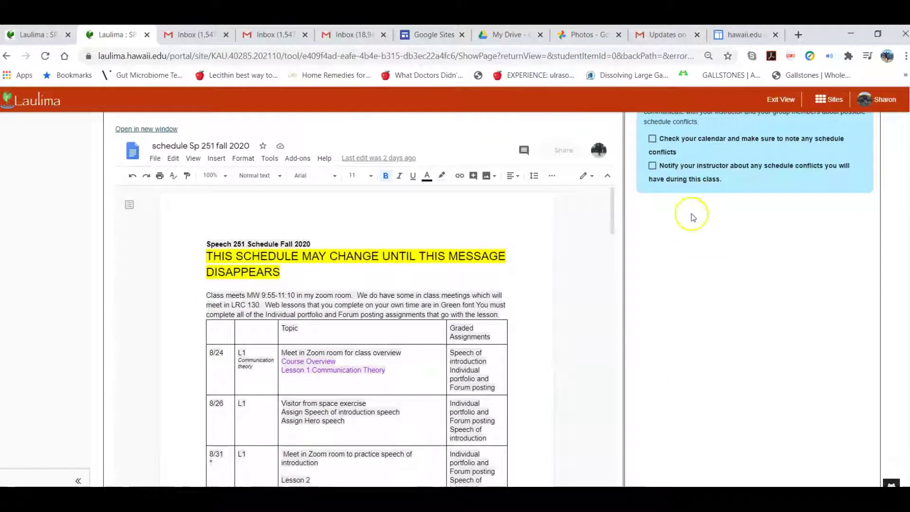
{"action": "left_click", "coordinate": [613, 193]}
{"action": "left_click_drag", "start_coordinate": [613, 194], "coordinate": [678, 186]}
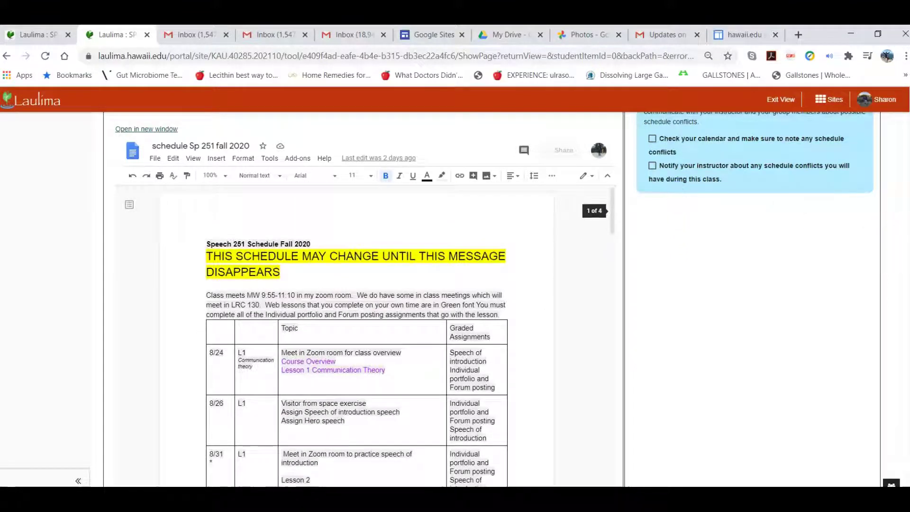
{"action": "scroll", "coordinate": [492, 299], "scroll_direction": "down", "scroll_amount": 5}
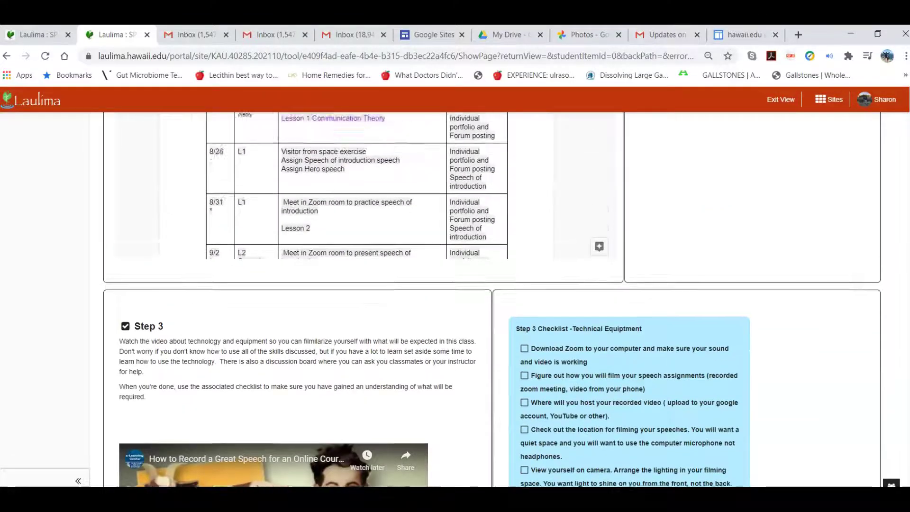
{"action": "scroll", "coordinate": [899, 216], "scroll_direction": "up", "scroll_amount": 7}
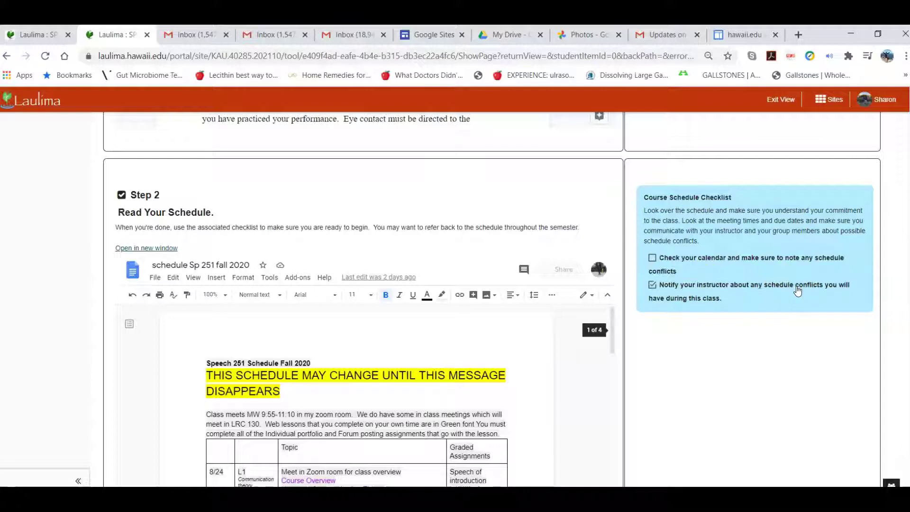
{"action": "left_click", "coordinate": [797, 290]}
{"action": "scroll", "coordinate": [360, 298], "scroll_direction": "down", "scroll_amount": 10}
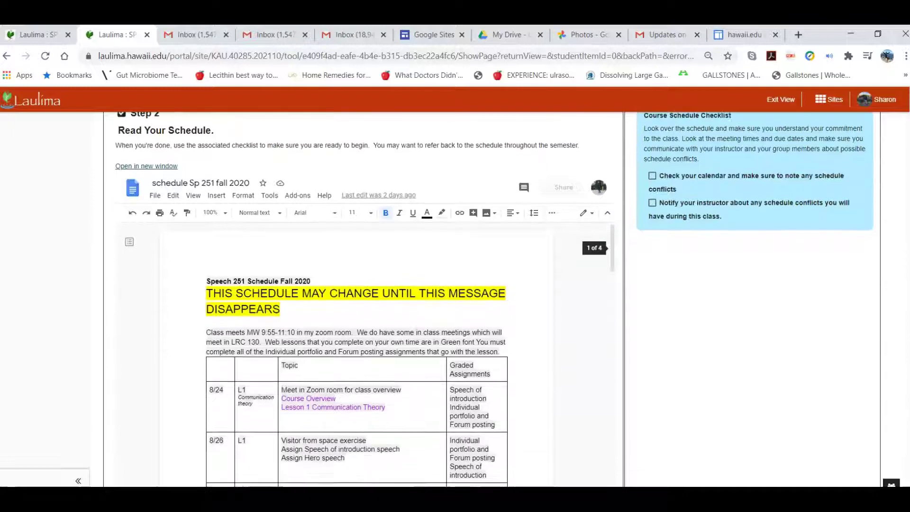
{"action": "scroll", "coordinate": [361, 298], "scroll_direction": "down", "scroll_amount": 4}
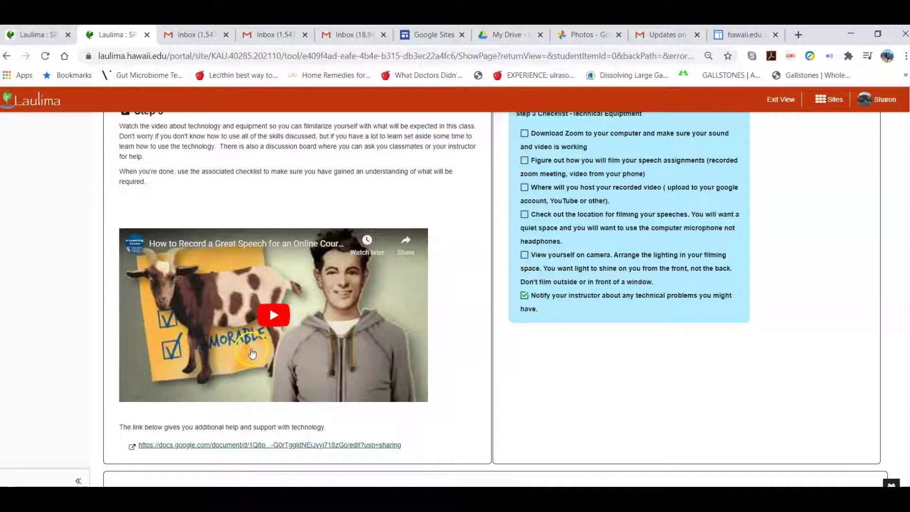
{"action": "left_click", "coordinate": [239, 446]}
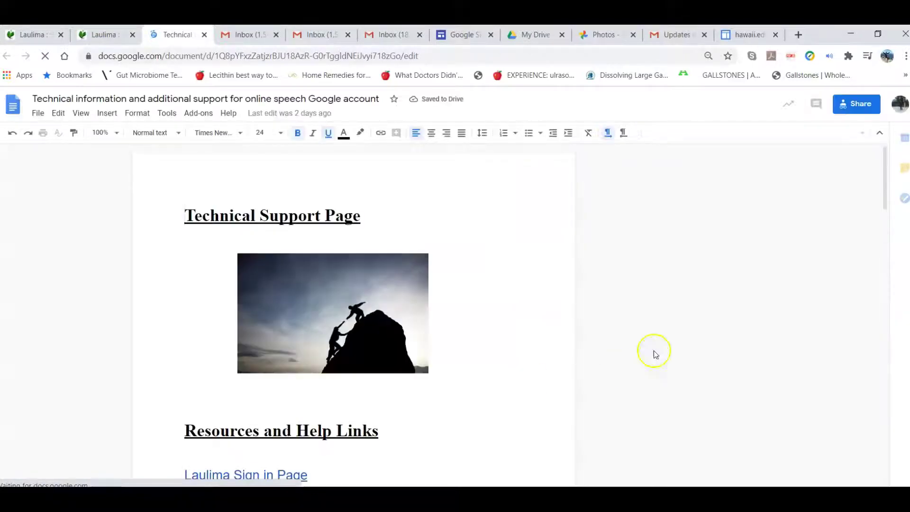
{"action": "left_click_drag", "start_coordinate": [900, 162], "coordinate": [880, 205]}
{"action": "scroll", "coordinate": [899, 197], "scroll_direction": "down", "scroll_amount": 1}
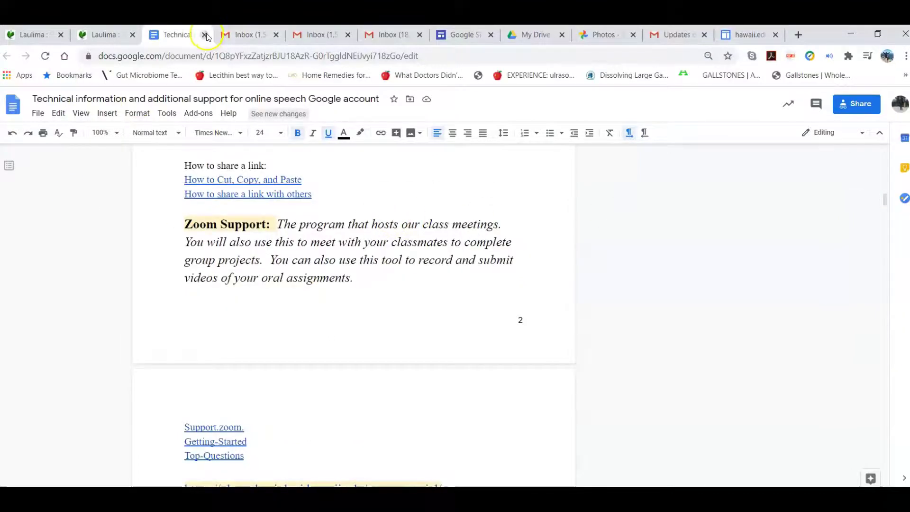
{"action": "left_click", "coordinate": [205, 34]}
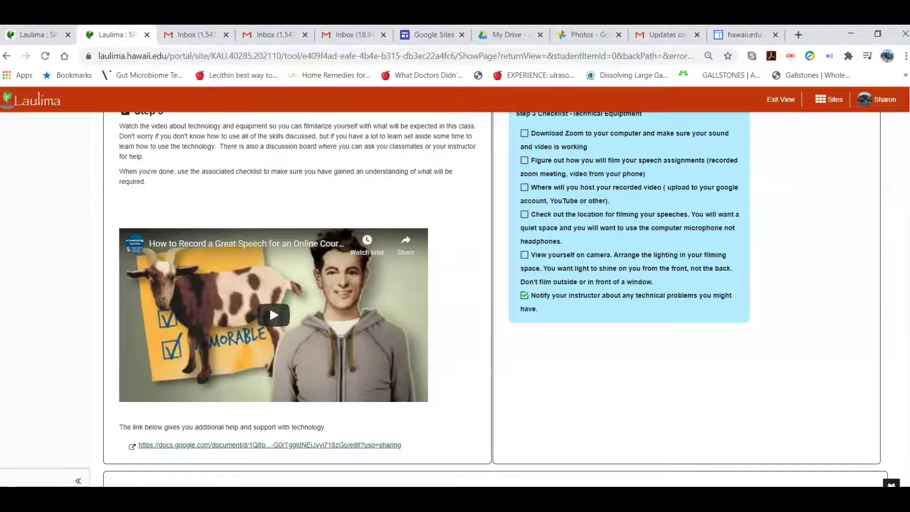
Scroll past the Step 4 document and follow the Behavioral Shopping Spree forum link.
{"action": "scroll", "coordinate": [495, 299], "scroll_direction": "down", "scroll_amount": 8}
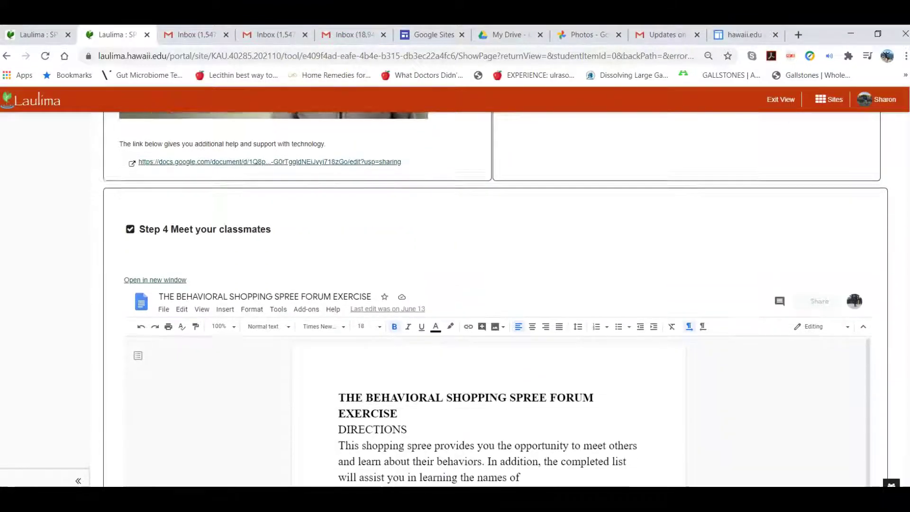
{"action": "scroll", "coordinate": [495, 298], "scroll_direction": "down", "scroll_amount": 1}
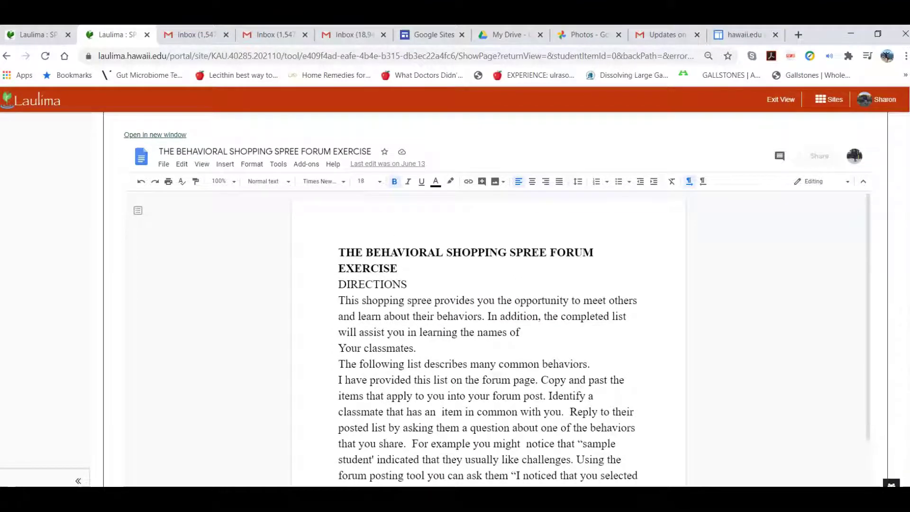
{"action": "scroll", "coordinate": [495, 298], "scroll_direction": "down", "scroll_amount": 6}
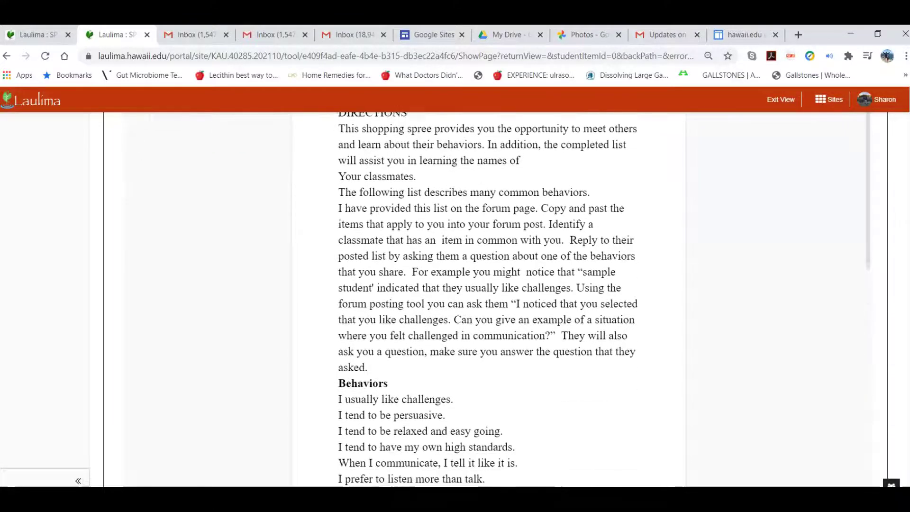
{"action": "scroll", "coordinate": [495, 299], "scroll_direction": "down", "scroll_amount": 1}
{"action": "scroll", "coordinate": [495, 299], "scroll_direction": "up", "scroll_amount": 1}
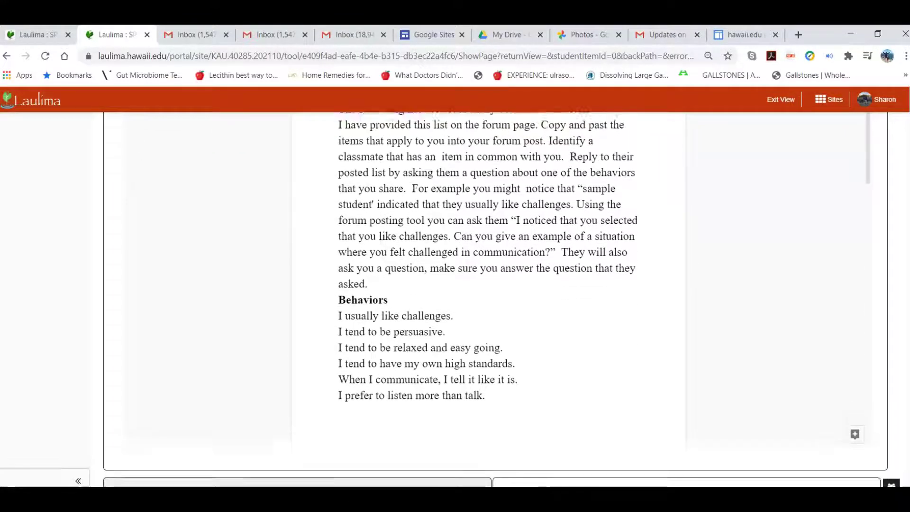
{"action": "scroll", "coordinate": [495, 298], "scroll_direction": "down", "scroll_amount": 1}
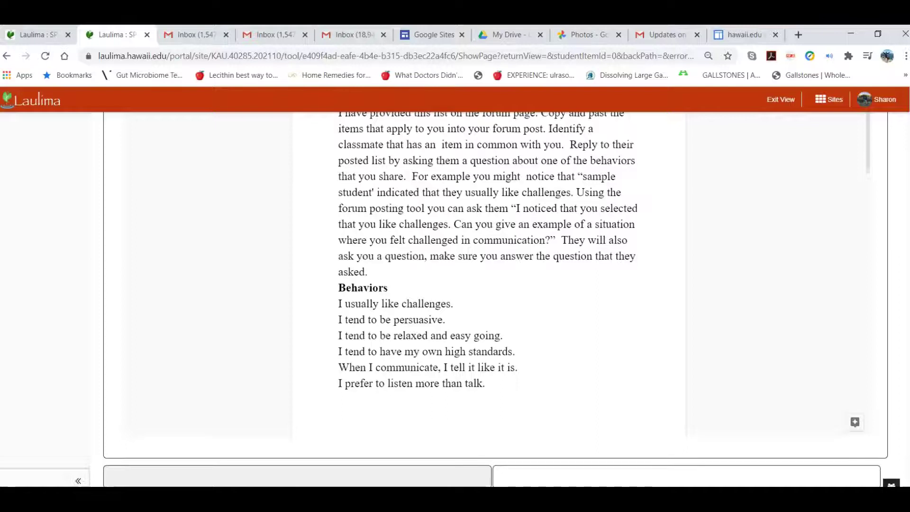
{"action": "scroll", "coordinate": [495, 299], "scroll_direction": "down", "scroll_amount": 2}
{"action": "scroll", "coordinate": [495, 298], "scroll_direction": "up", "scroll_amount": 1}
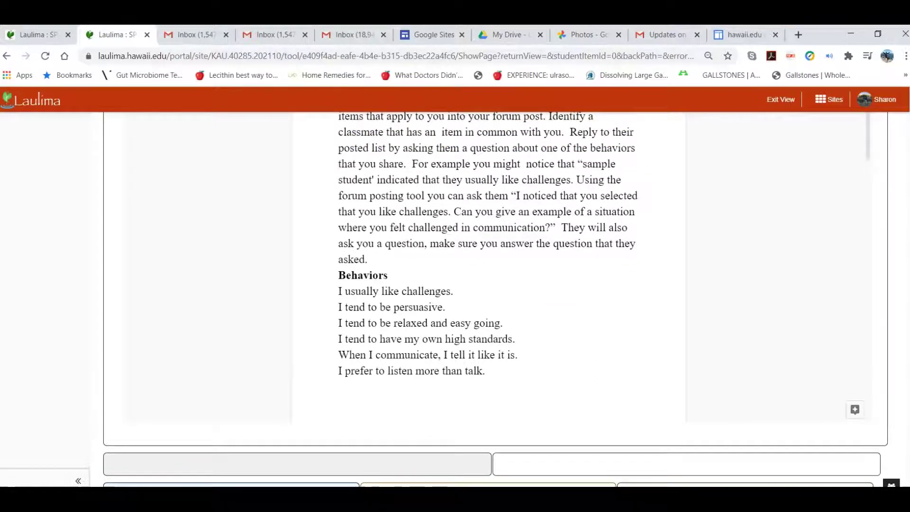
{"action": "scroll", "coordinate": [495, 299], "scroll_direction": "down", "scroll_amount": 3}
{"action": "scroll", "coordinate": [495, 299], "scroll_direction": "down", "scroll_amount": 2}
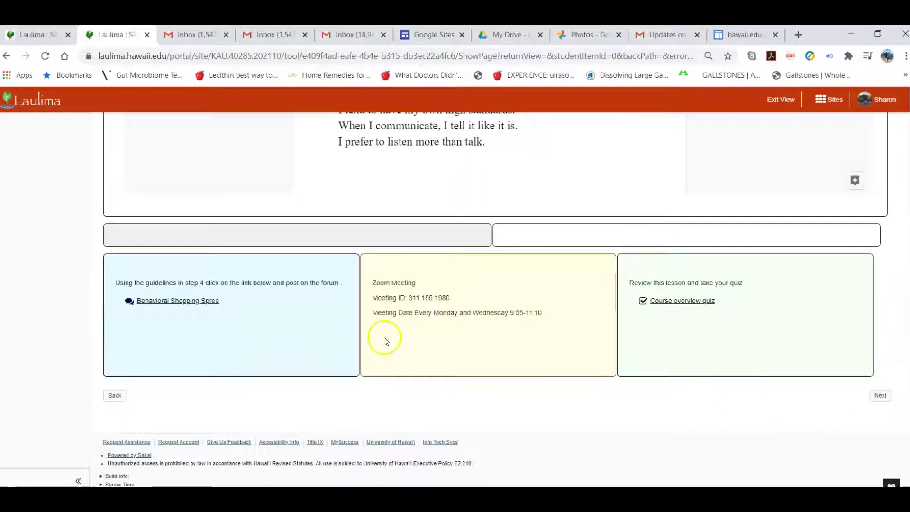
{"action": "left_click", "coordinate": [173, 302]}
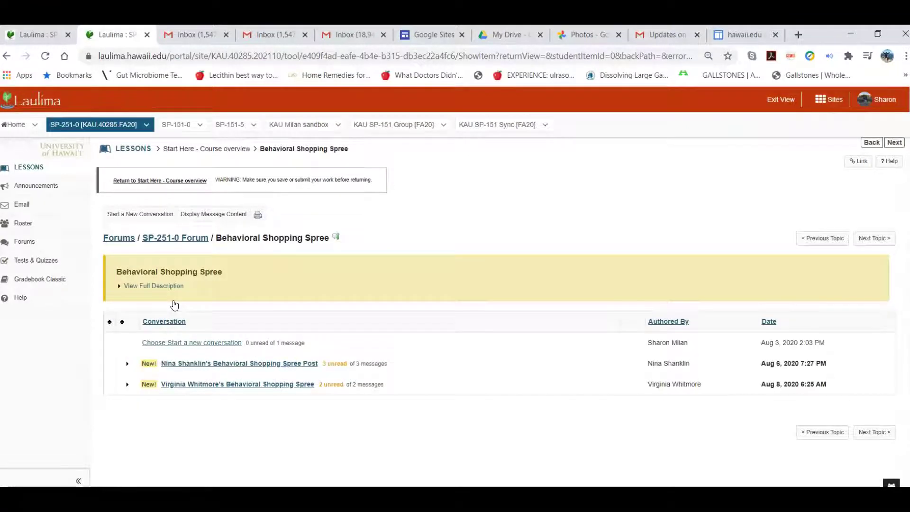
{"action": "left_click", "coordinate": [209, 391]}
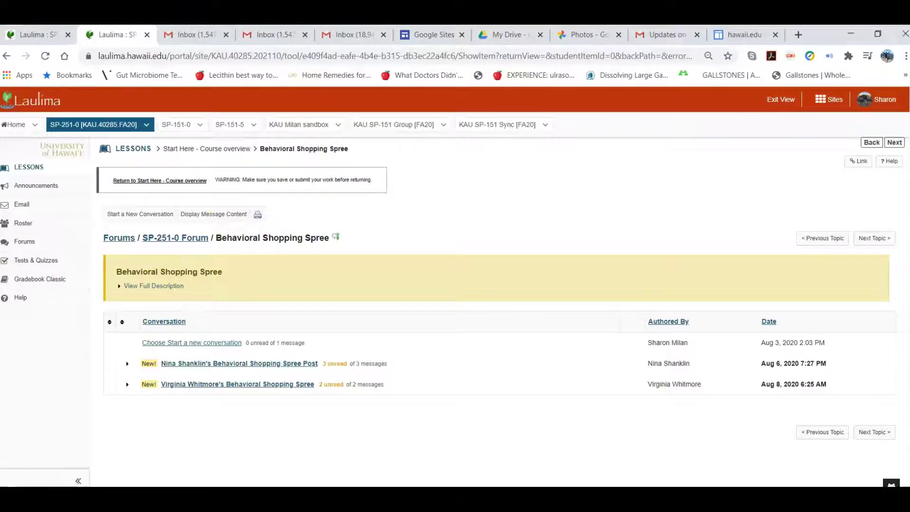
View the Start a New Conversation form, then return to the main Lessons page.
{"action": "scroll", "coordinate": [903, 365], "scroll_direction": "down", "scroll_amount": 2}
{"action": "scroll", "coordinate": [903, 346], "scroll_direction": "up", "scroll_amount": 2}
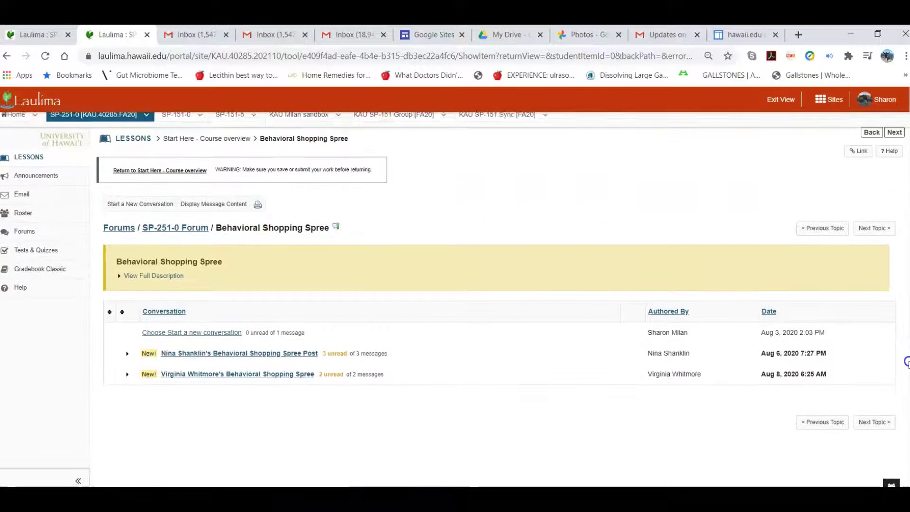
{"action": "left_click", "coordinate": [165, 322]}
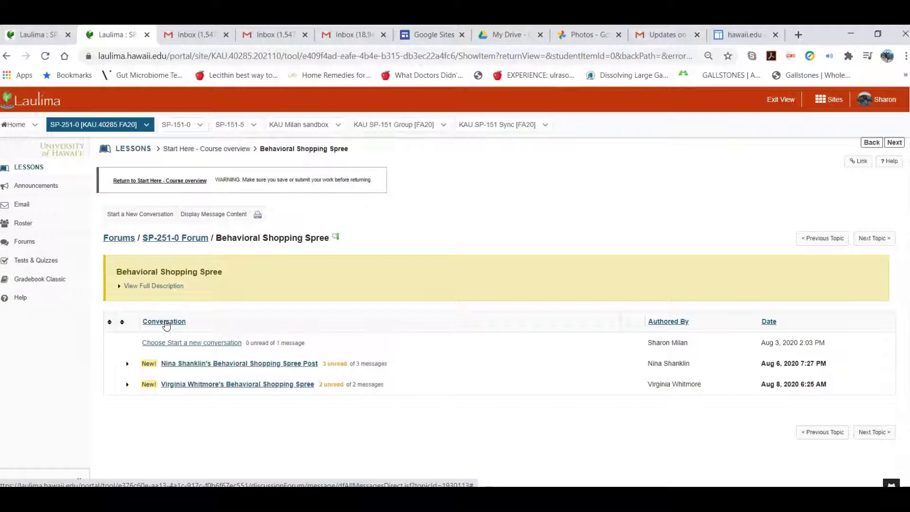
{"action": "left_click", "coordinate": [146, 217]}
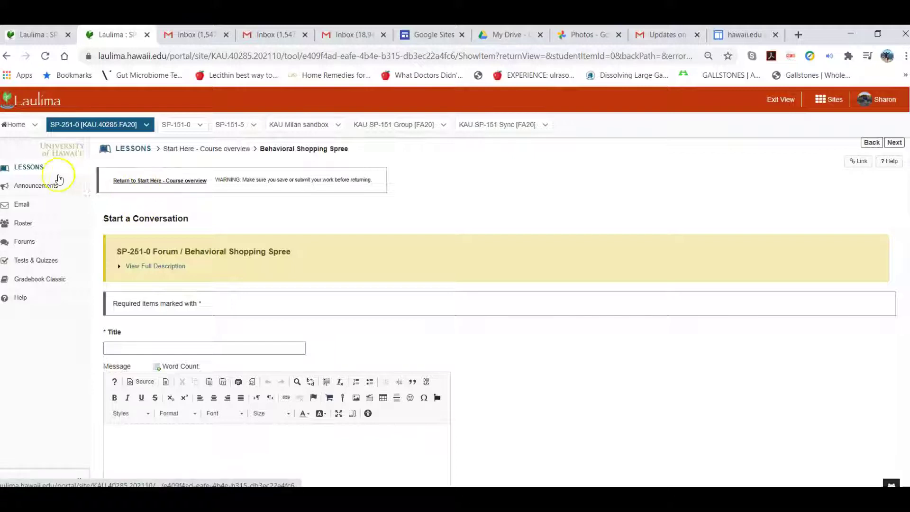
{"action": "left_click", "coordinate": [25, 169]}
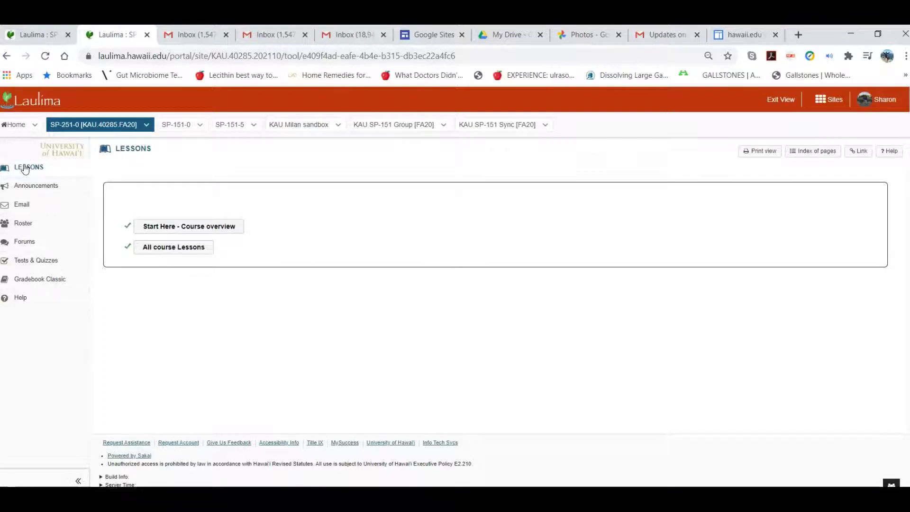
Open the Student Help Fourm from All course Lessons and find it has no messages.
{"action": "left_click", "coordinate": [170, 249]}
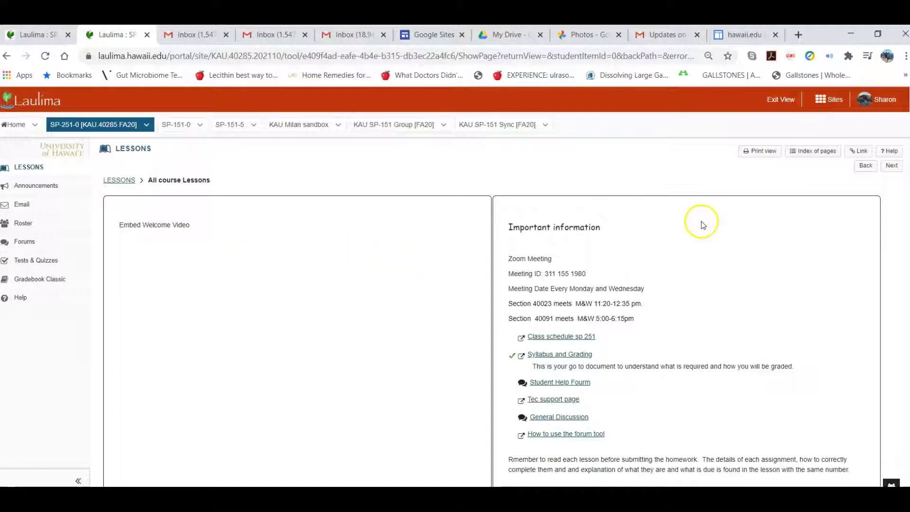
{"action": "scroll", "coordinate": [440, 298], "scroll_direction": "down", "scroll_amount": 2}
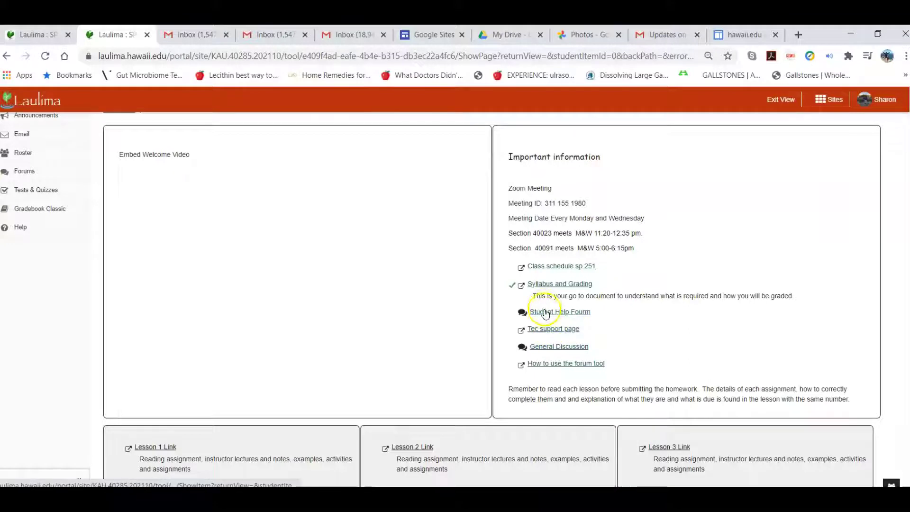
{"action": "left_click", "coordinate": [546, 312]}
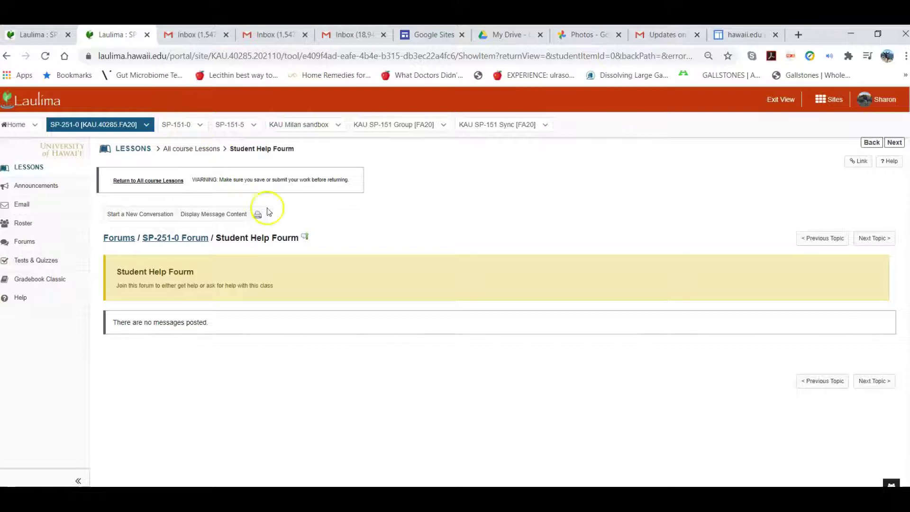
View General Discussion's one unread Peer/Study Group conversation, then go back to All course Lessons.
{"action": "left_click", "coordinate": [6, 55]}
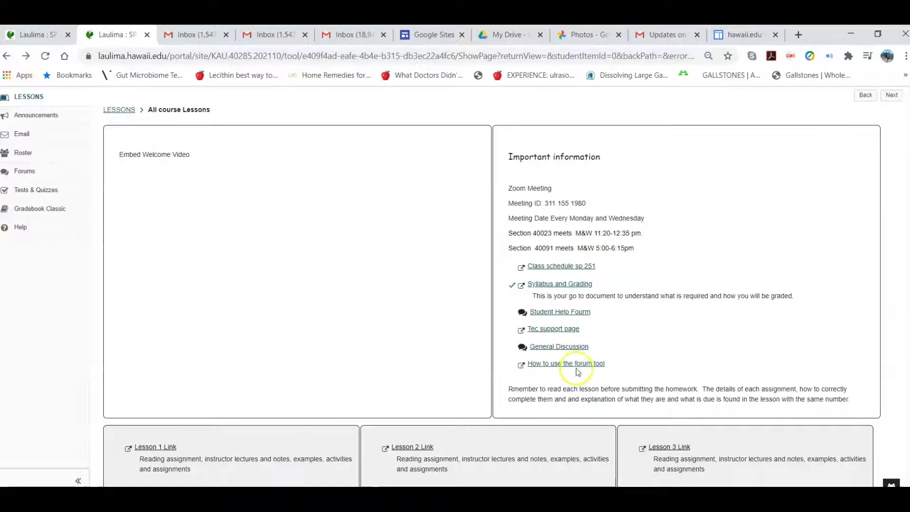
{"action": "left_click", "coordinate": [557, 346]}
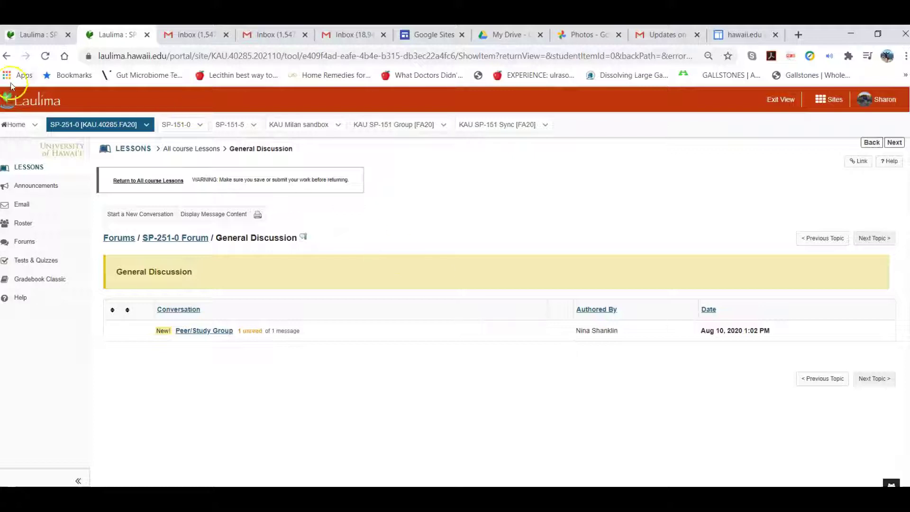
{"action": "left_click", "coordinate": [8, 58]}
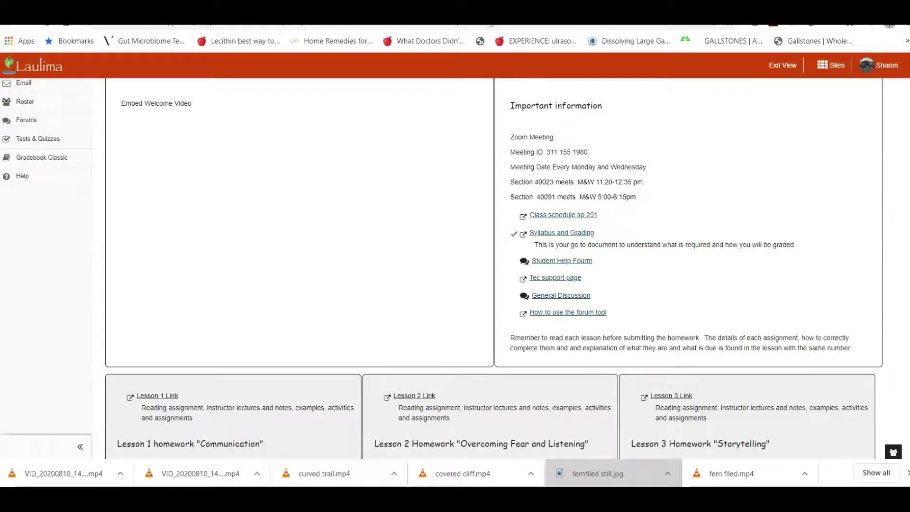
Scroll down to the Lesson 1–3 homework blocks and open the Lesson 1 link.
{"action": "scroll", "coordinate": [400, 211], "scroll_direction": "down", "scroll_amount": 4}
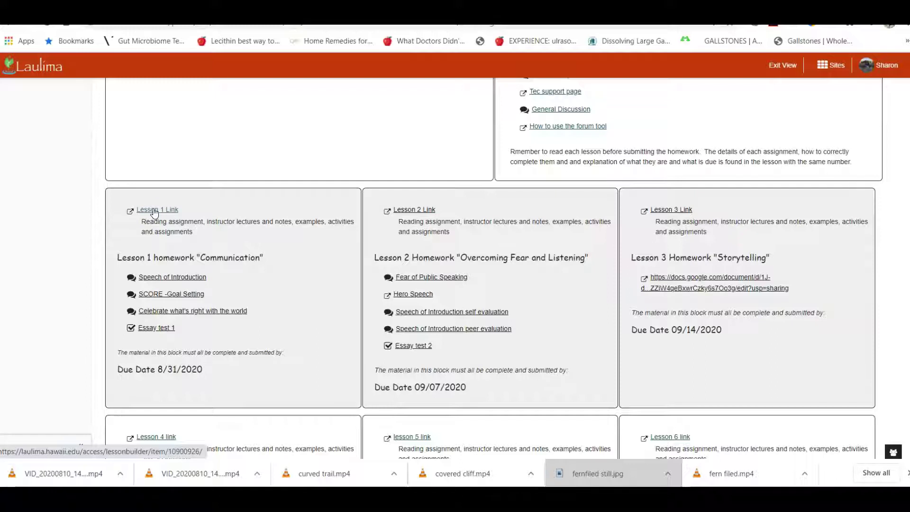
{"action": "left_click", "coordinate": [153, 210]}
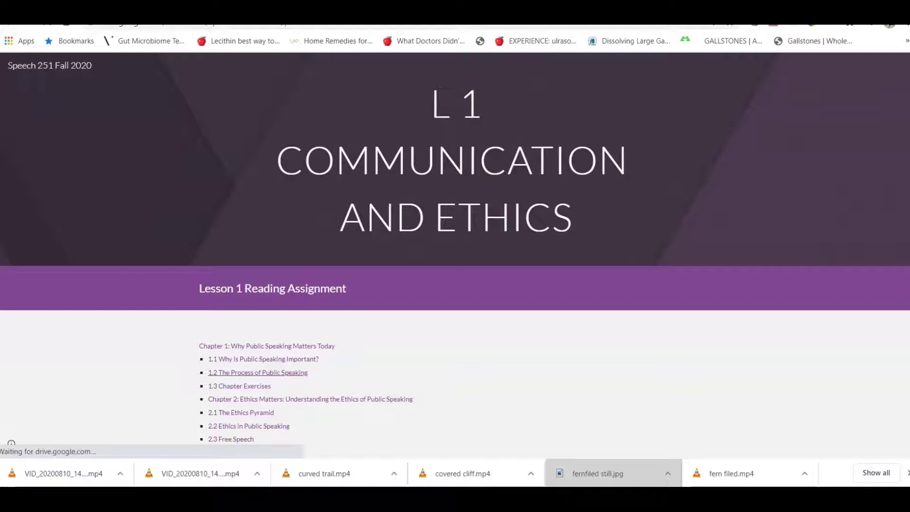
From the Lesson 1 reading list, open textbook section 1.1 'Why Is Public Speaking Important?'.
{"action": "scroll", "coordinate": [455, 256], "scroll_direction": "down", "scroll_amount": 1}
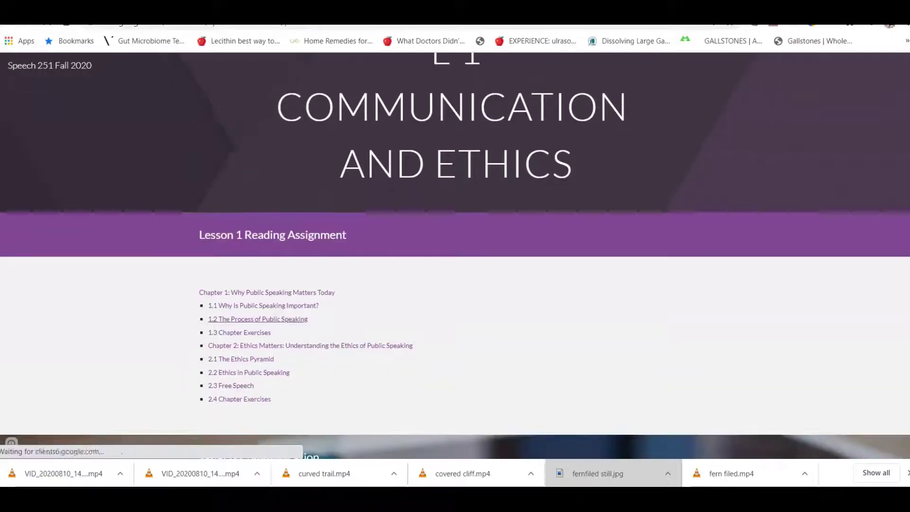
{"action": "scroll", "coordinate": [455, 256], "scroll_direction": "up", "scroll_amount": 1}
{"action": "scroll", "coordinate": [455, 256], "scroll_direction": "down", "scroll_amount": 1}
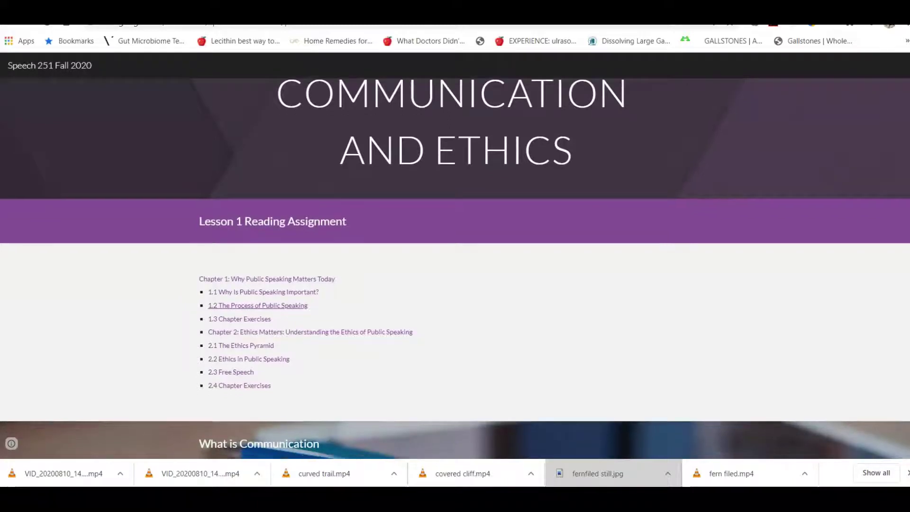
{"action": "scroll", "coordinate": [455, 268], "scroll_direction": "down", "scroll_amount": 1}
{"action": "scroll", "coordinate": [554, 123], "scroll_direction": "down", "scroll_amount": 1}
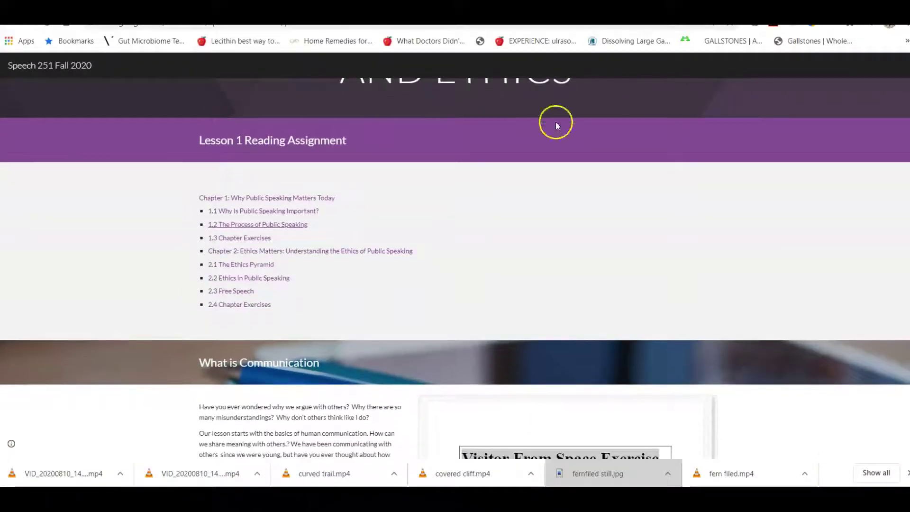
{"action": "left_click", "coordinate": [251, 212]}
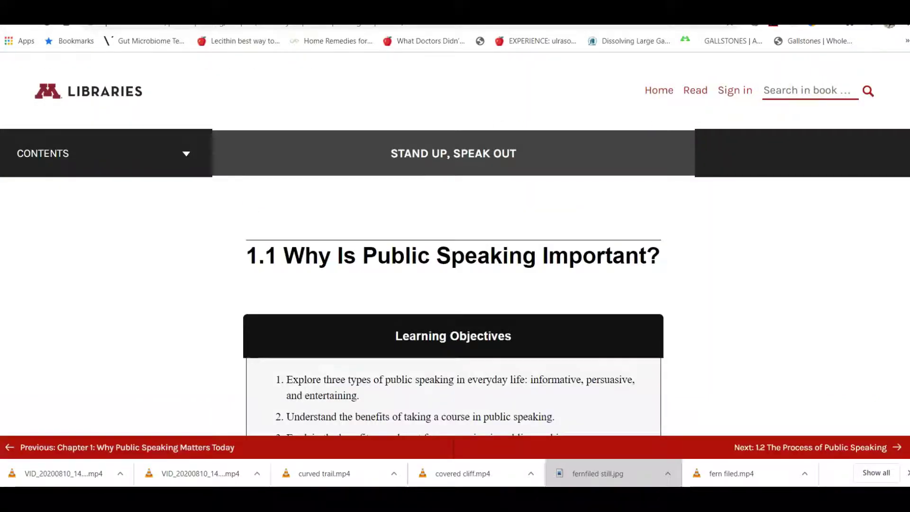
{"action": "scroll", "coordinate": [805, 90], "scroll_direction": "down", "scroll_amount": 4}
{"action": "left_click_drag", "start_coordinate": [906, 89], "coordinate": [903, 64]}
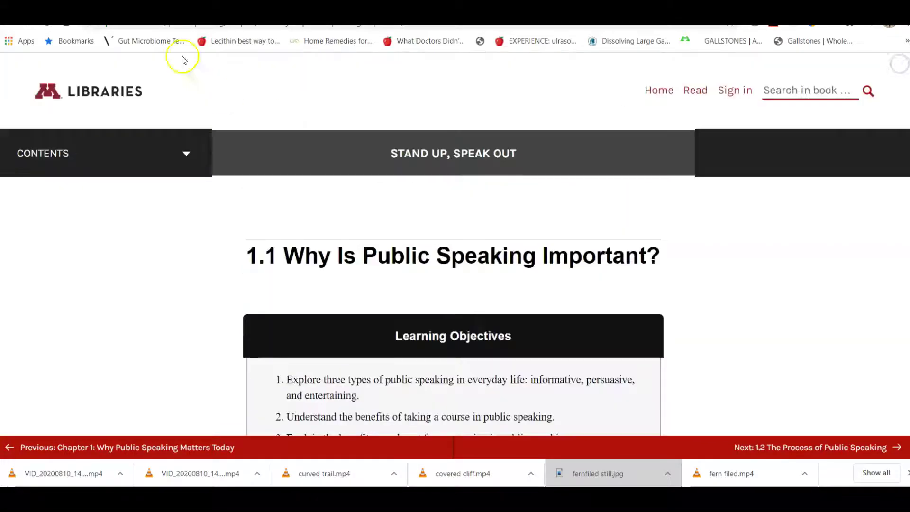
{"action": "key", "text": "alt+Left"}
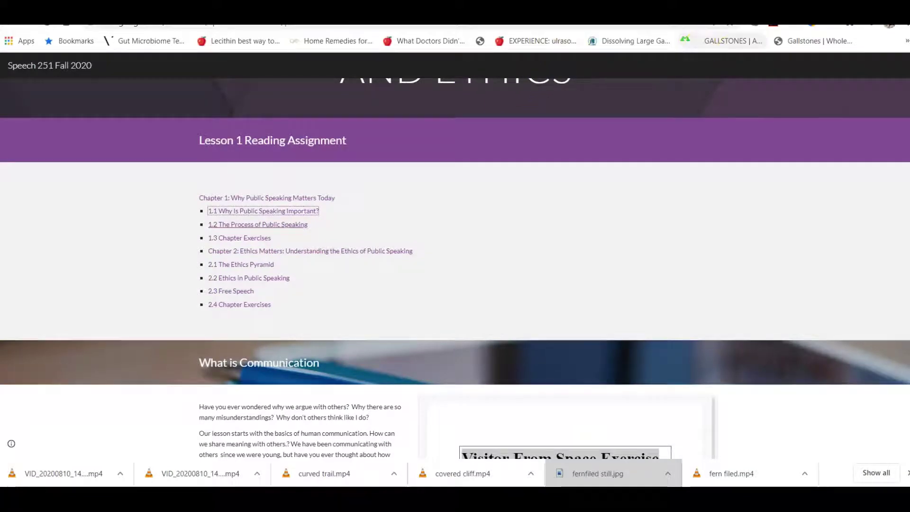
Scroll past Visitor From Space, Speech of Introduction and History of Communication to 'What is Communication?'.
{"action": "scroll", "coordinate": [455, 266], "scroll_direction": "down", "scroll_amount": 4}
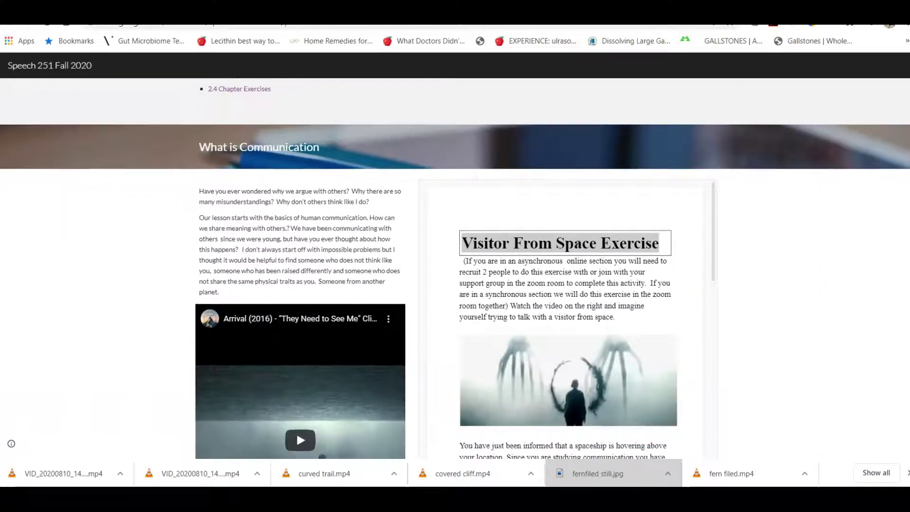
{"action": "scroll", "coordinate": [455, 265], "scroll_direction": "down", "scroll_amount": 2}
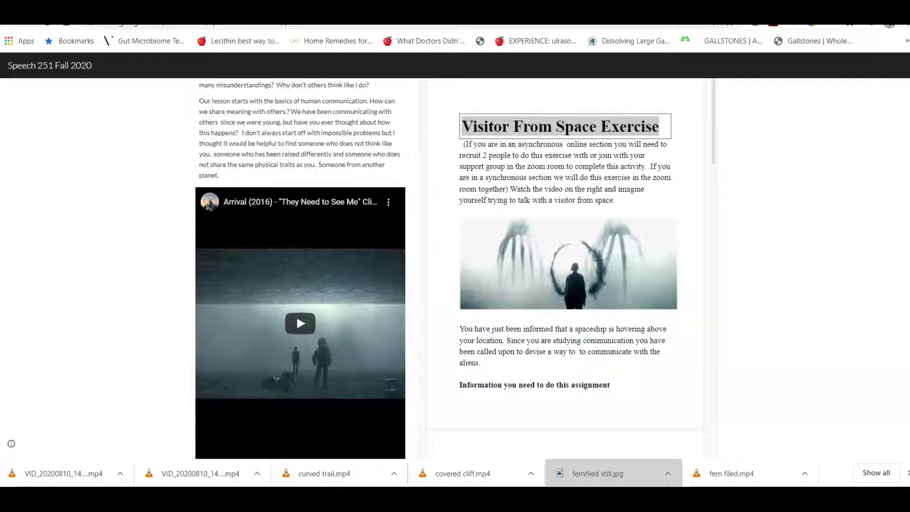
{"action": "scroll", "coordinate": [455, 265], "scroll_direction": "down", "scroll_amount": 15}
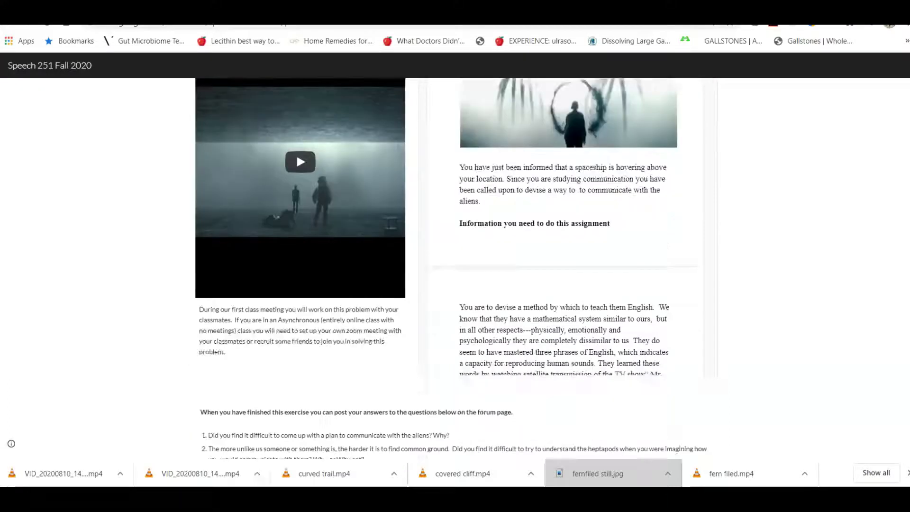
{"action": "scroll", "coordinate": [455, 266], "scroll_direction": "down", "scroll_amount": 3}
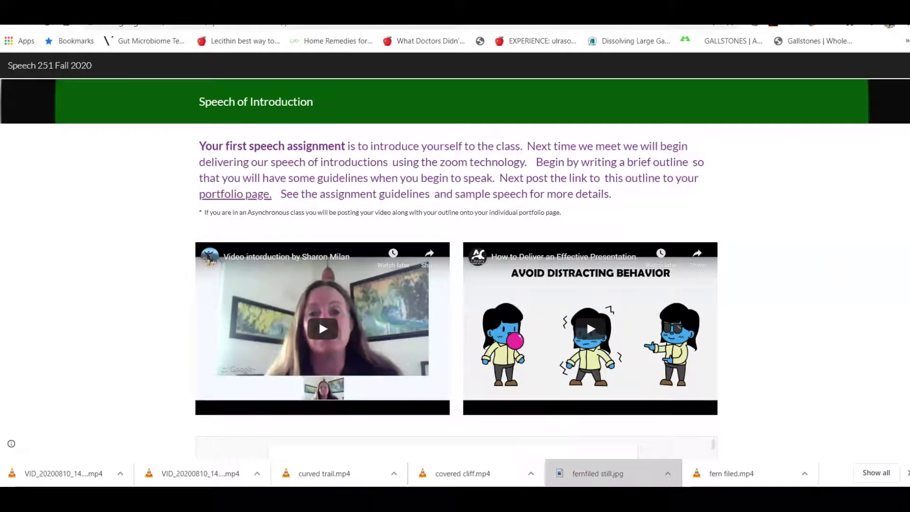
{"action": "scroll", "coordinate": [587, 320], "scroll_direction": "down", "scroll_amount": 6}
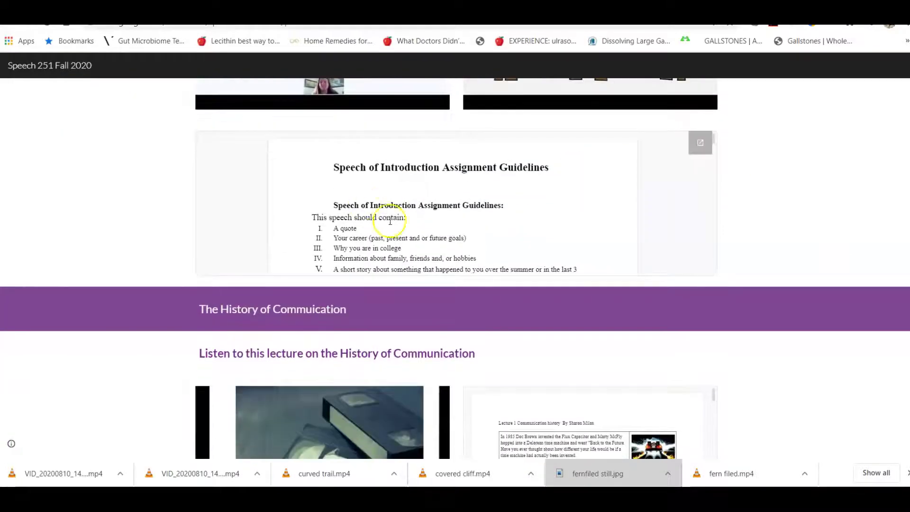
{"action": "left_click_drag", "start_coordinate": [378, 196], "coordinate": [808, 214]}
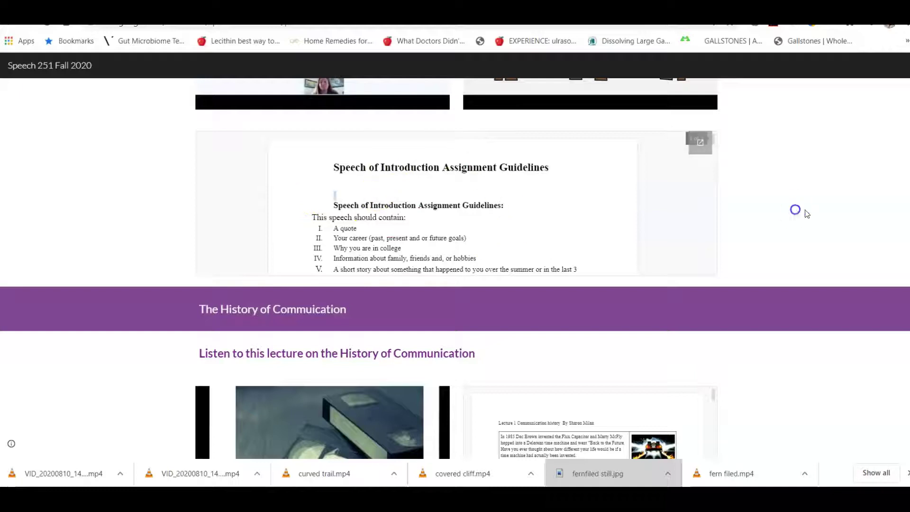
{"action": "scroll", "coordinate": [455, 265], "scroll_direction": "down", "scroll_amount": 5}
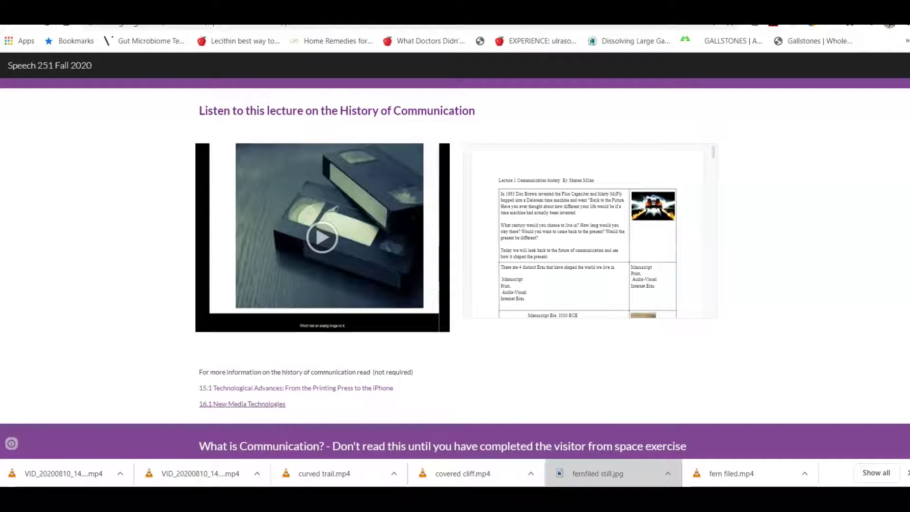
{"action": "scroll", "coordinate": [456, 266], "scroll_direction": "down", "scroll_amount": 6}
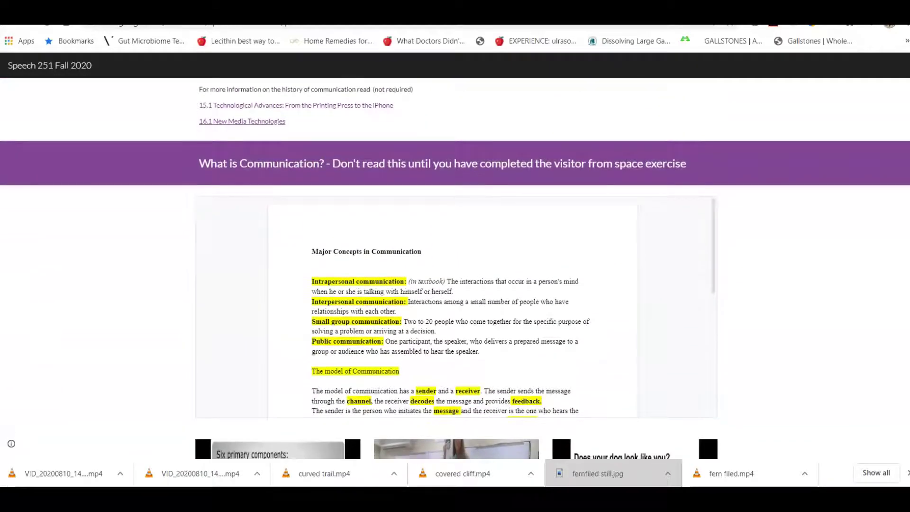
Scroll past the WTC Measure and SCORE goal-setting sections to the Dewitt Jones TEDx video and quotes.
{"action": "scroll", "coordinate": [455, 266], "scroll_direction": "down", "scroll_amount": 2}
{"action": "scroll", "coordinate": [796, 276], "scroll_direction": "down", "scroll_amount": 1}
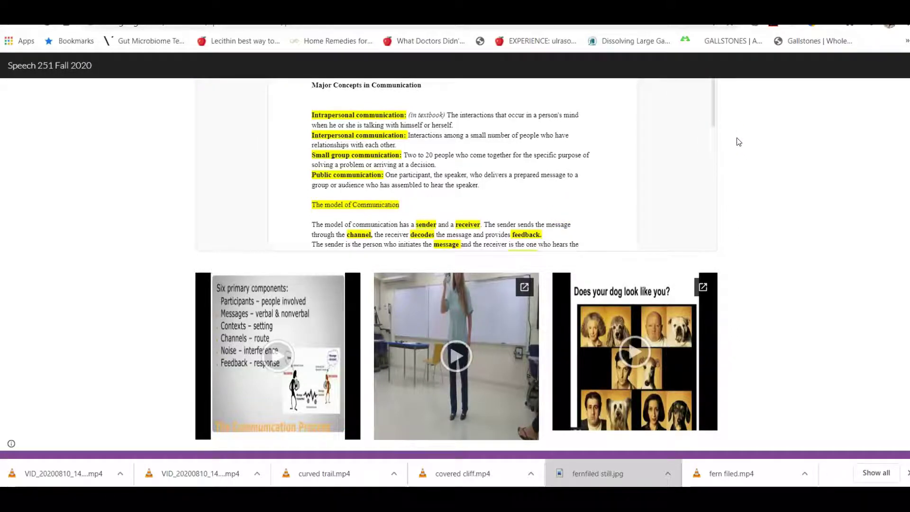
{"action": "scroll", "coordinate": [738, 141], "scroll_direction": "down", "scroll_amount": 1}
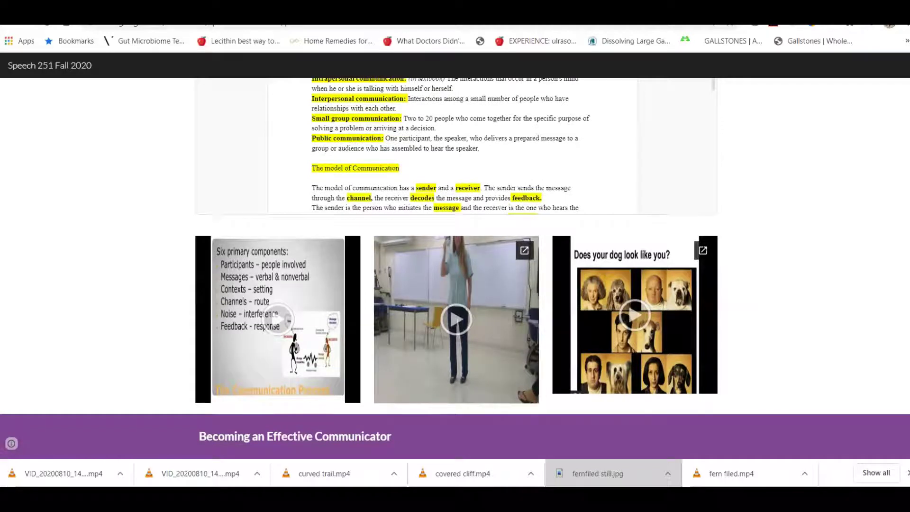
{"action": "scroll", "coordinate": [456, 266], "scroll_direction": "down", "scroll_amount": 8}
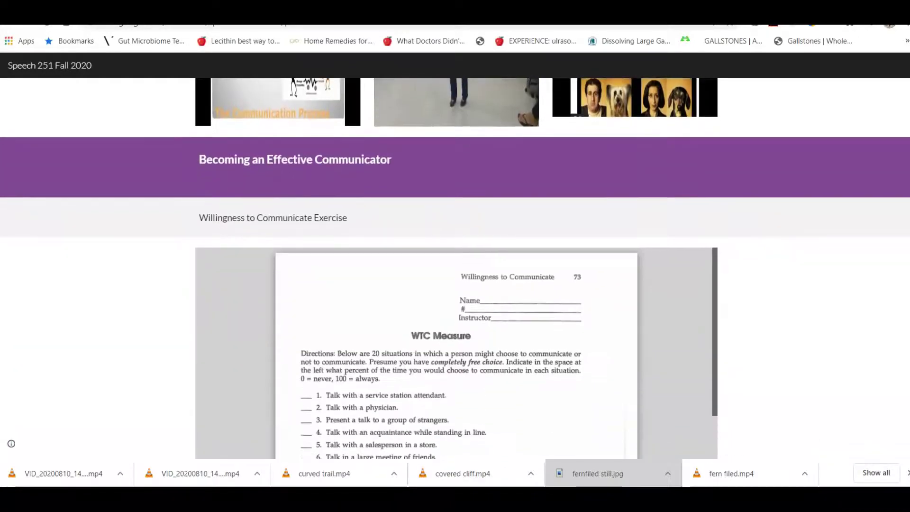
{"action": "scroll", "coordinate": [456, 266], "scroll_direction": "down", "scroll_amount": 2}
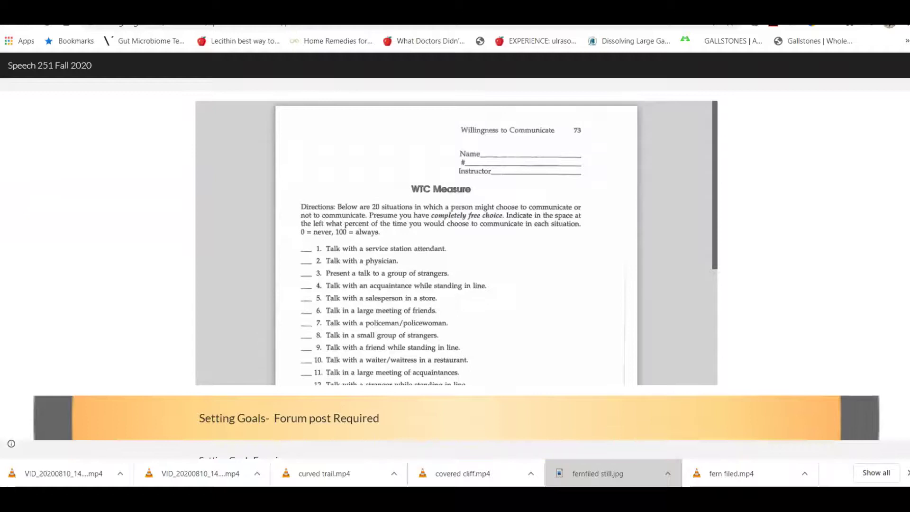
{"action": "scroll", "coordinate": [455, 266], "scroll_direction": "up", "scroll_amount": 2}
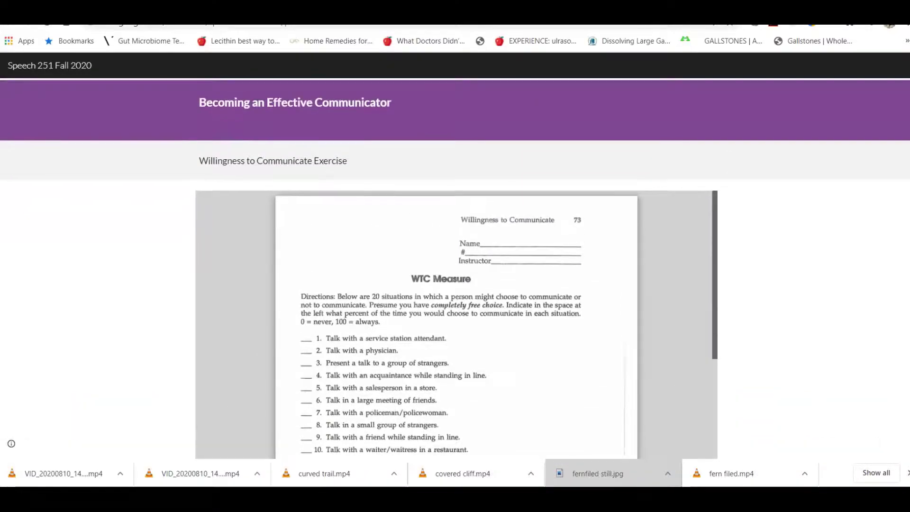
{"action": "scroll", "coordinate": [455, 266], "scroll_direction": "down", "scroll_amount": 2}
{"action": "scroll", "coordinate": [455, 266], "scroll_direction": "down", "scroll_amount": 1}
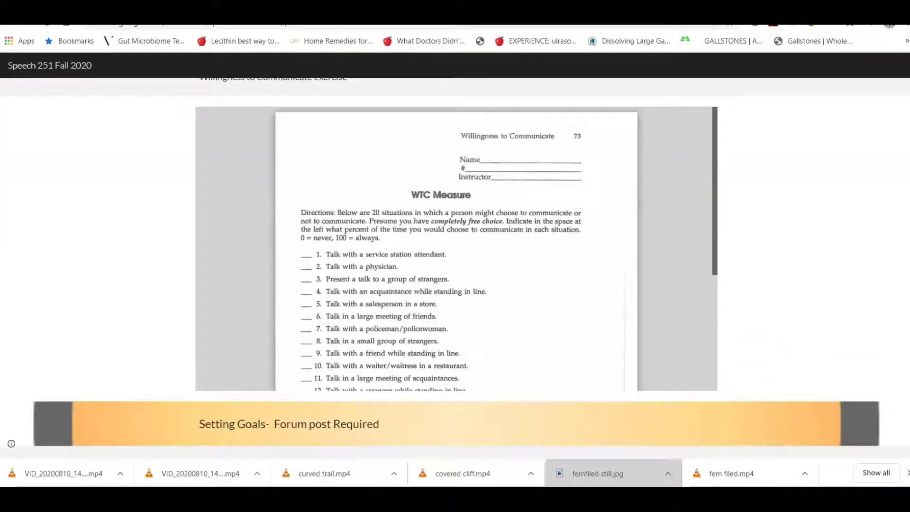
{"action": "scroll", "coordinate": [455, 265], "scroll_direction": "down", "scroll_amount": 10}
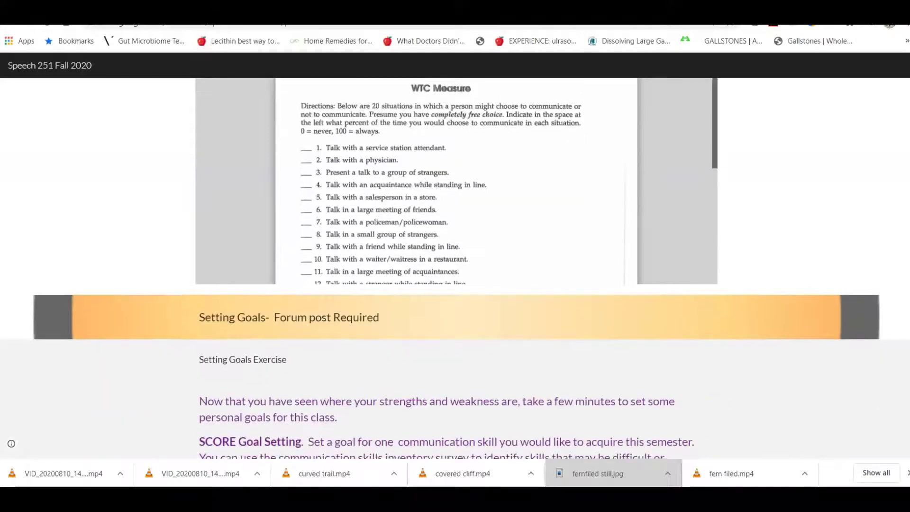
{"action": "scroll", "coordinate": [455, 266], "scroll_direction": "up", "scroll_amount": 2}
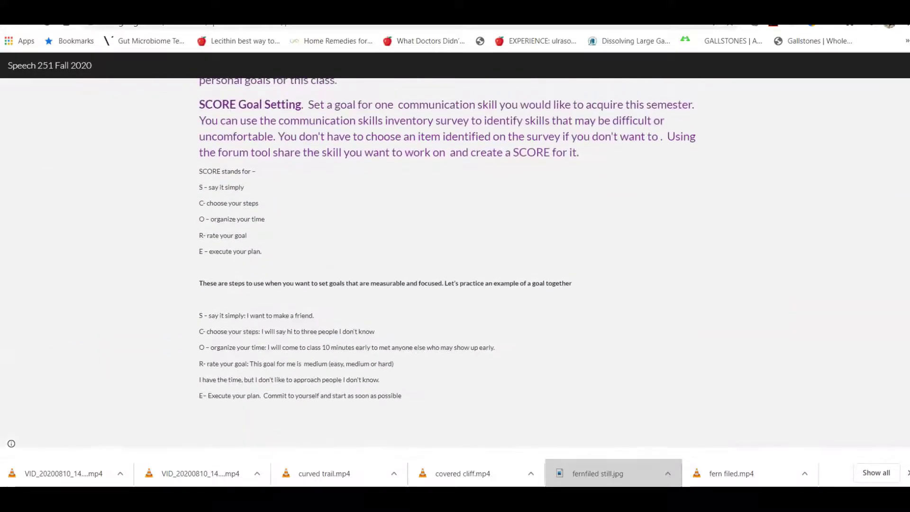
{"action": "scroll", "coordinate": [455, 265], "scroll_direction": "down", "scroll_amount": 14}
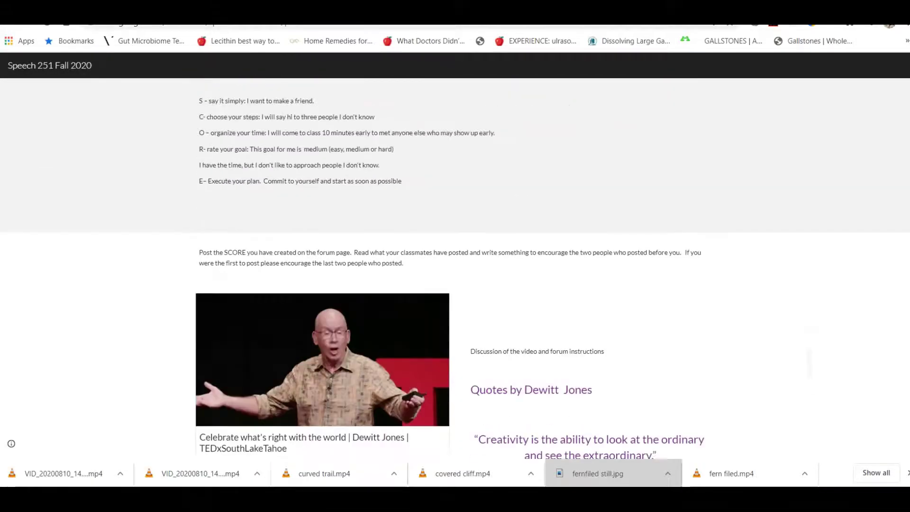
{"action": "scroll", "coordinate": [455, 265], "scroll_direction": "down", "scroll_amount": 3}
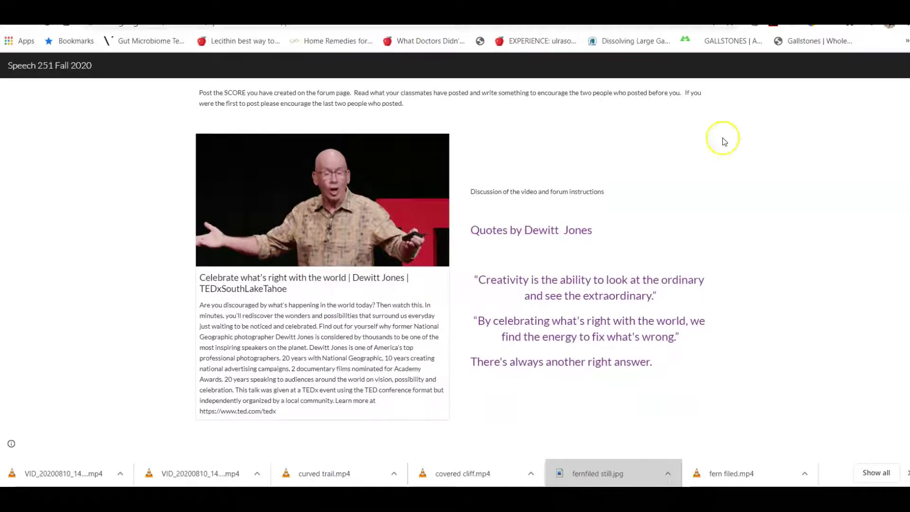
{"action": "left_click", "coordinate": [317, 216]}
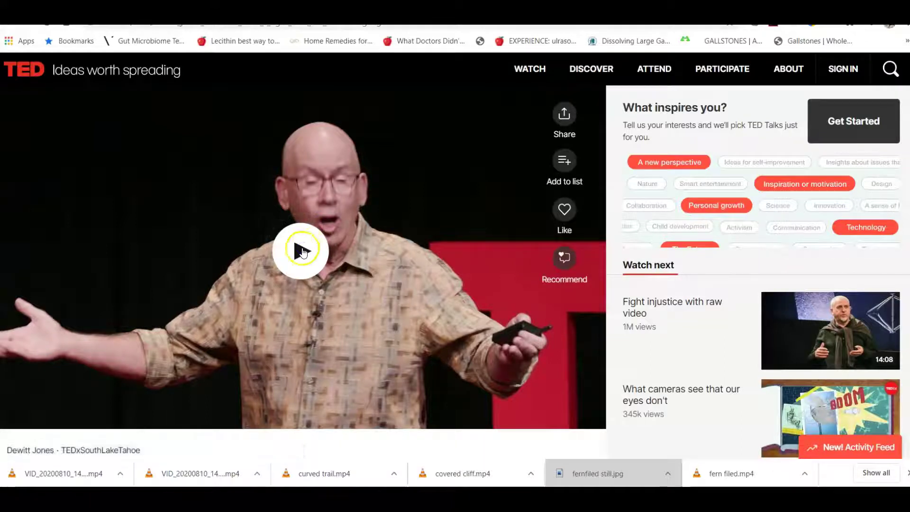
{"action": "left_click", "coordinate": [302, 250]}
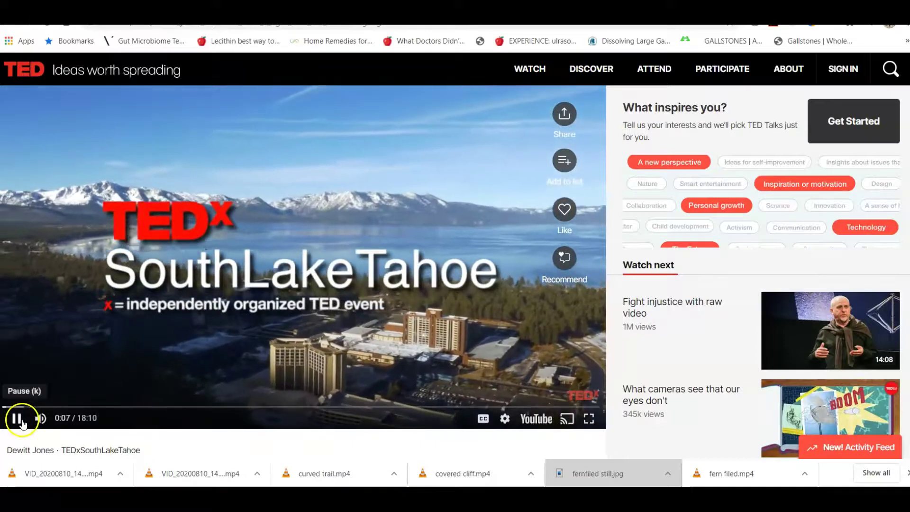
{"action": "left_click", "coordinate": [17, 420]}
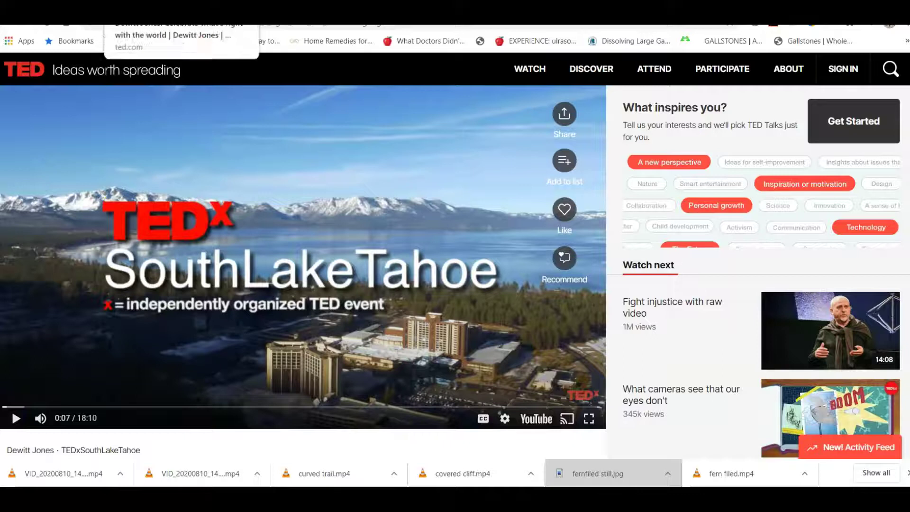
{"action": "left_click", "coordinate": [142, 22]}
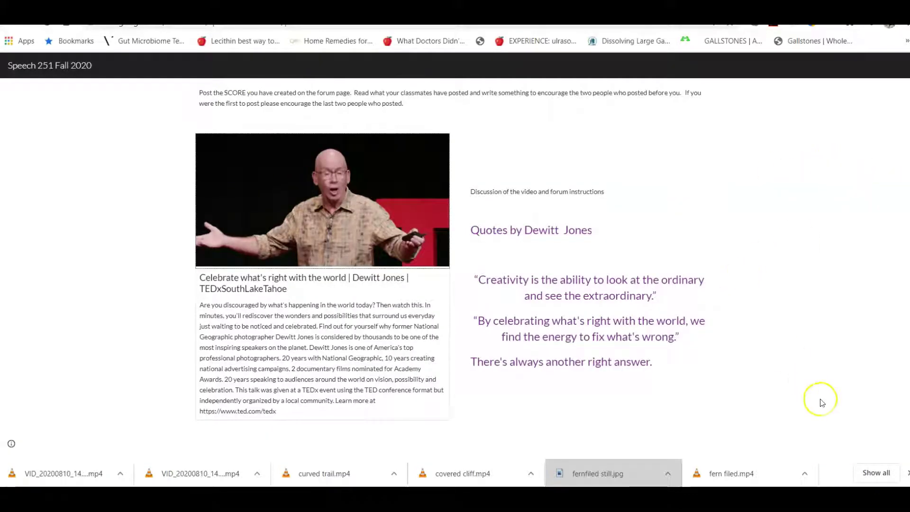
Scroll back up and drag the downloaded fern photo into the browser to view it.
{"action": "scroll", "coordinate": [820, 399], "scroll_direction": "up", "scroll_amount": 3}
{"action": "scroll", "coordinate": [820, 399], "scroll_direction": "up", "scroll_amount": 20}
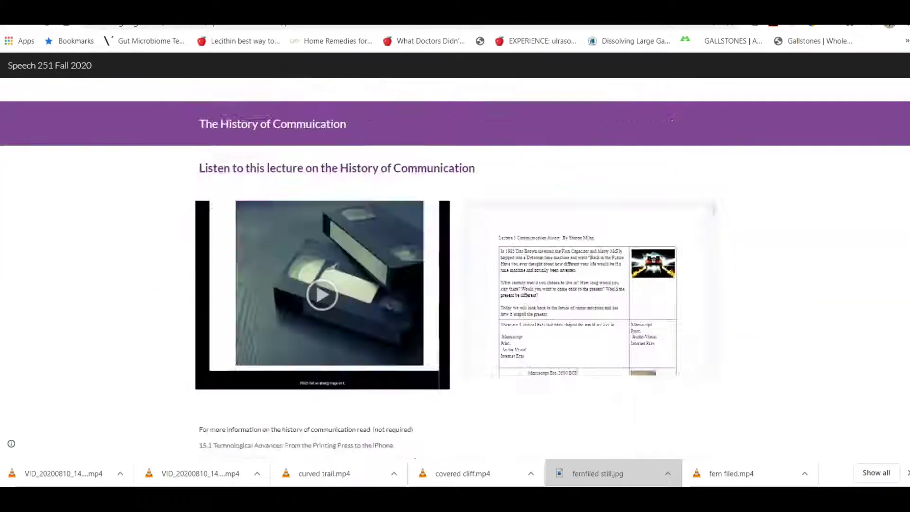
{"action": "scroll", "coordinate": [698, 284], "scroll_direction": "up", "scroll_amount": 1}
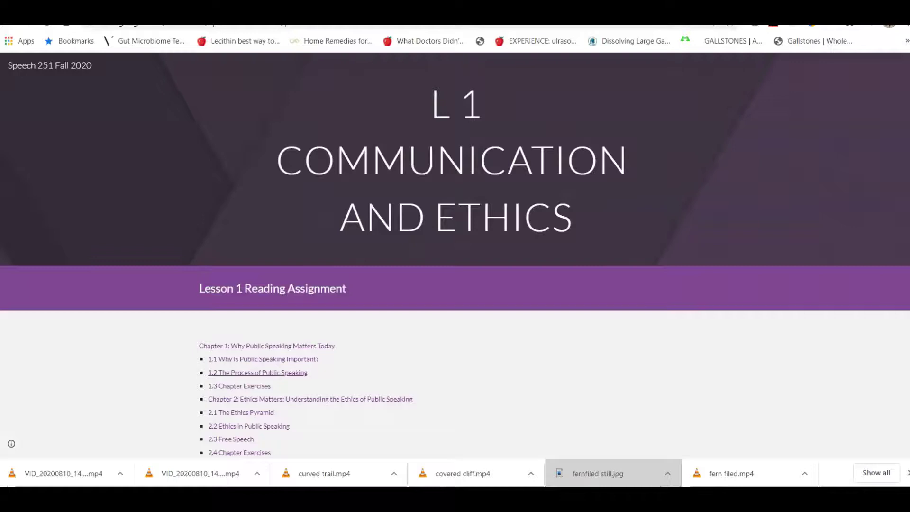
{"action": "left_click_drag", "start_coordinate": [611, 473], "coordinate": [898, 144]}
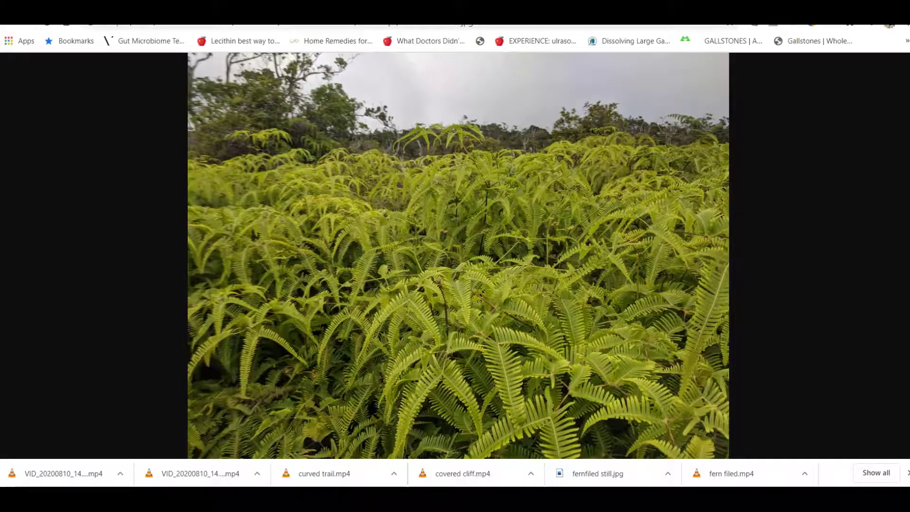
Reopen Lesson 1 from Laulima, browse down to Setting Goals, then return to the Laulima lessons.
{"action": "key", "text": "ctrl+Tab"}
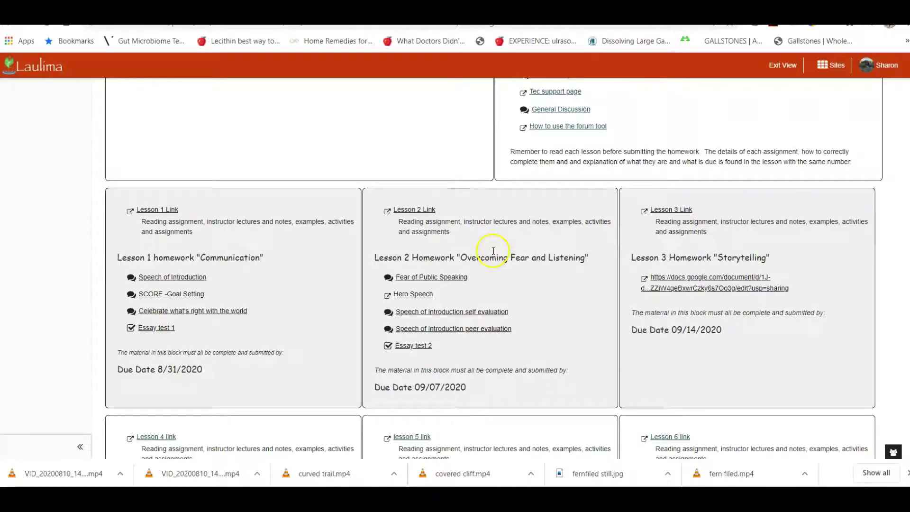
{"action": "left_click", "coordinate": [164, 209]}
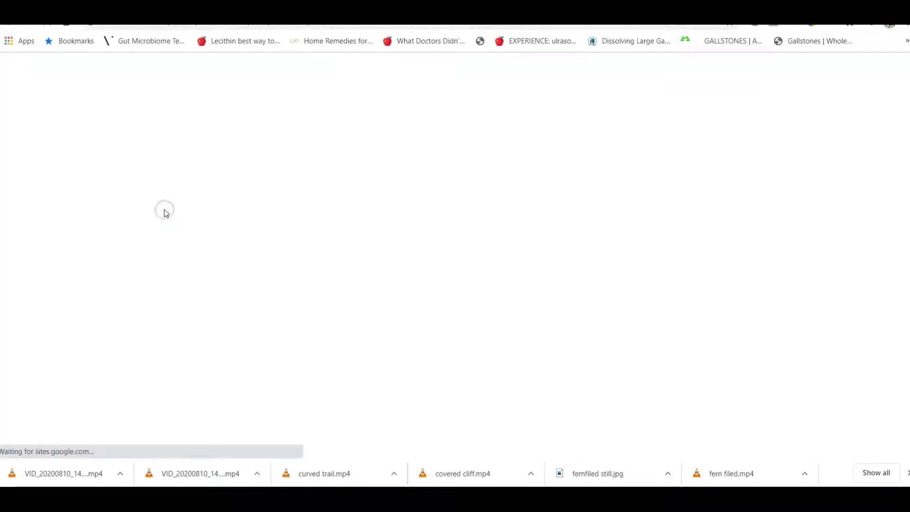
{"action": "scroll", "coordinate": [164, 209], "scroll_direction": "down", "scroll_amount": 10}
{"action": "scroll", "coordinate": [162, 209], "scroll_direction": "down", "scroll_amount": 15}
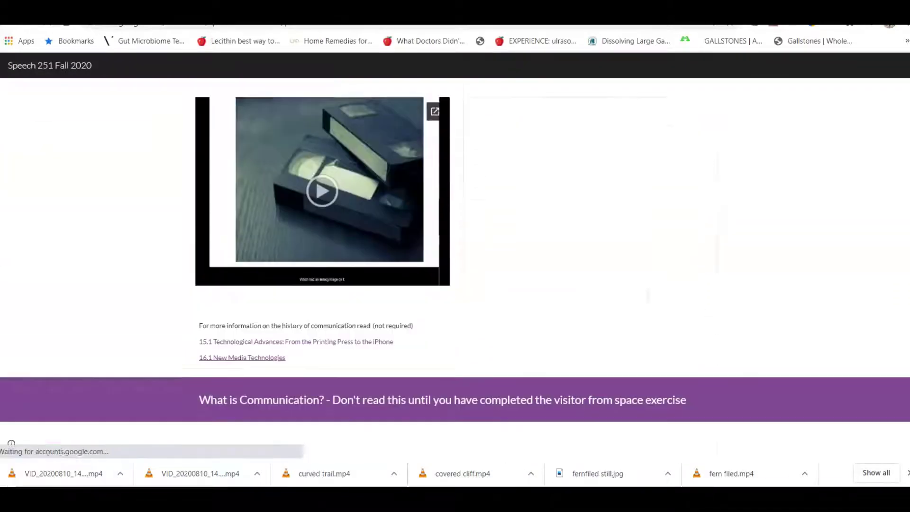
{"action": "scroll", "coordinate": [162, 209], "scroll_direction": "down", "scroll_amount": 15}
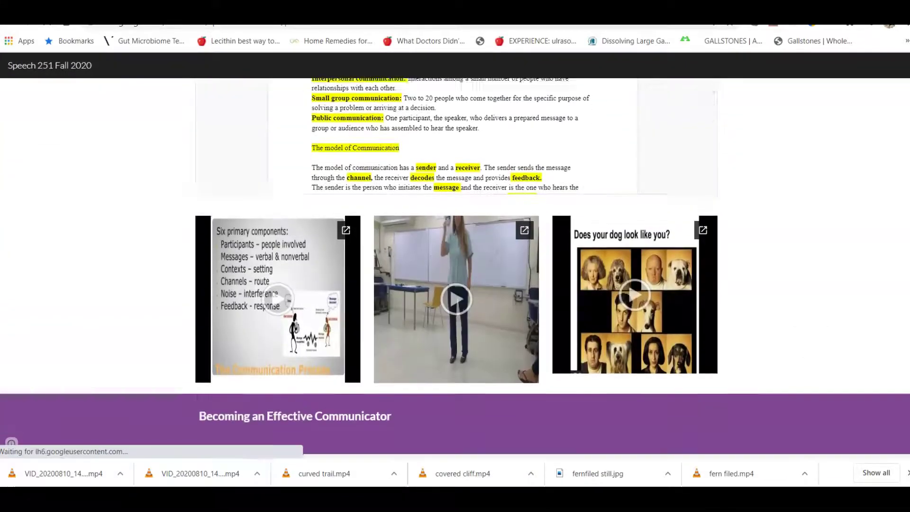
{"action": "scroll", "coordinate": [165, 213], "scroll_direction": "down", "scroll_amount": 10}
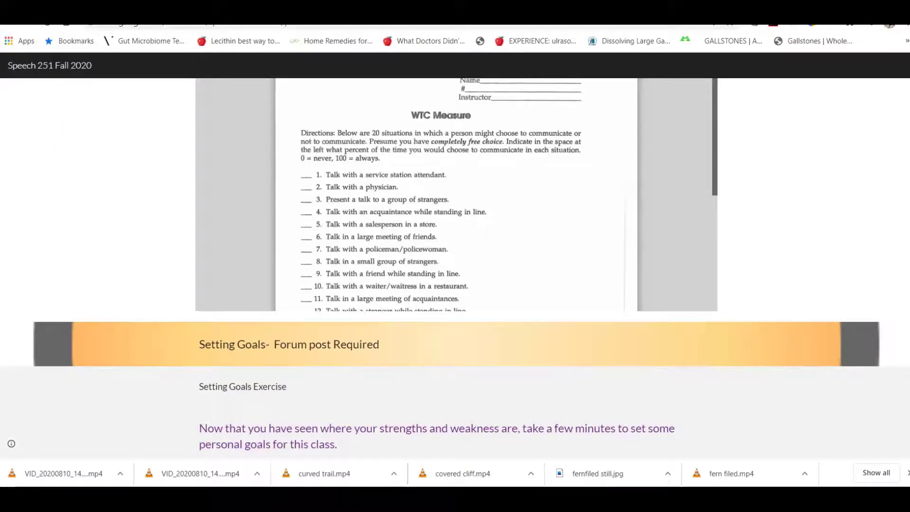
{"action": "left_click", "coordinate": [62, 6]}
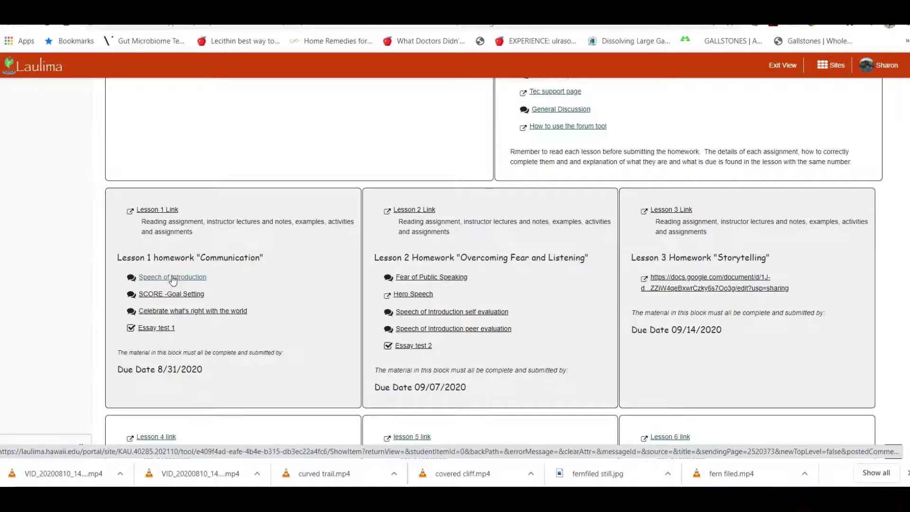
Start a Speech of Introduction post titled 'sha', then cancel the draft without posting.
{"action": "left_click", "coordinate": [173, 279]}
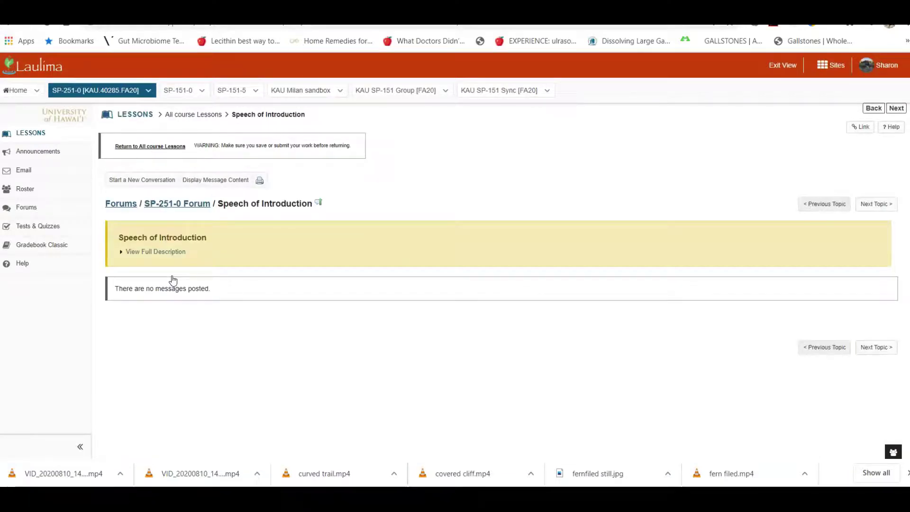
{"action": "left_click", "coordinate": [138, 181]}
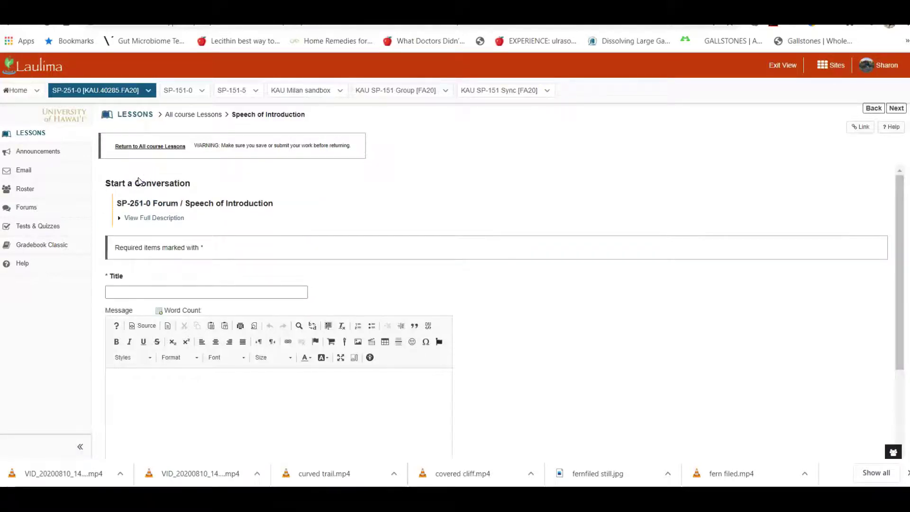
{"action": "left_click", "coordinate": [119, 316]}
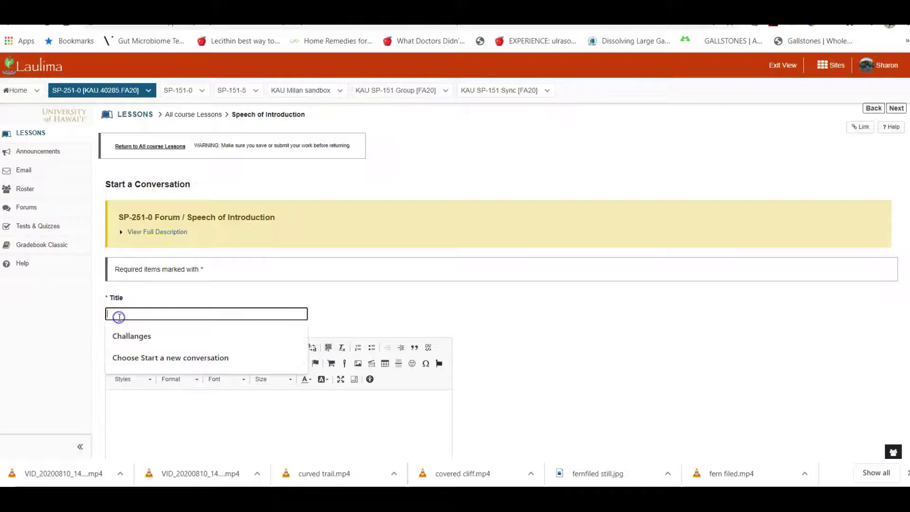
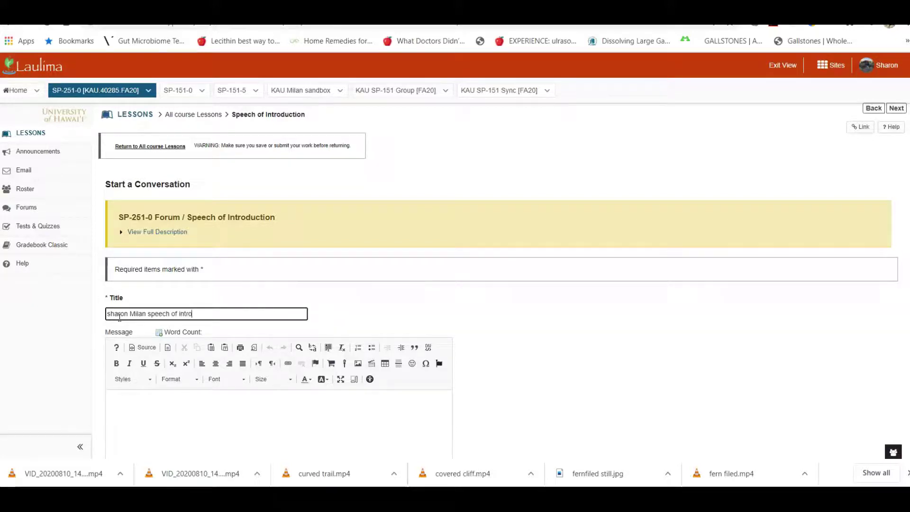
{"action": "left_click", "coordinate": [129, 422]}
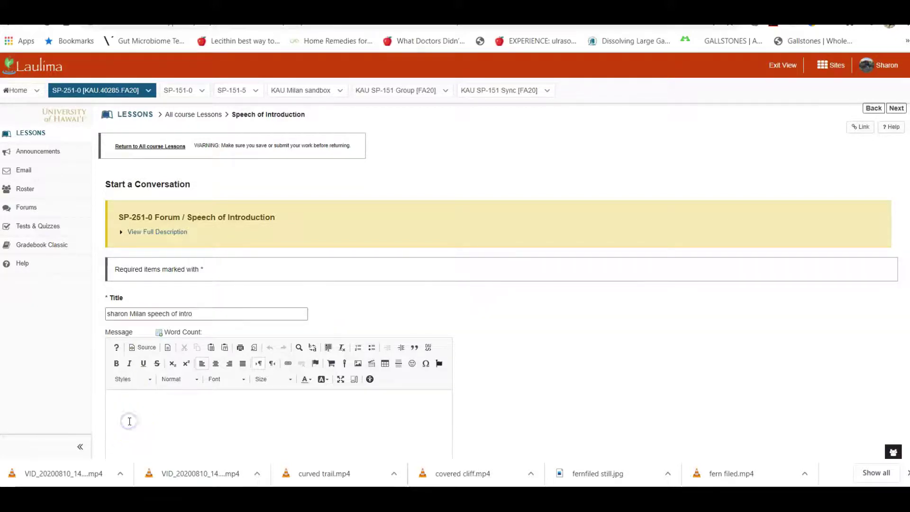
{"action": "left_click", "coordinate": [554, 347]}
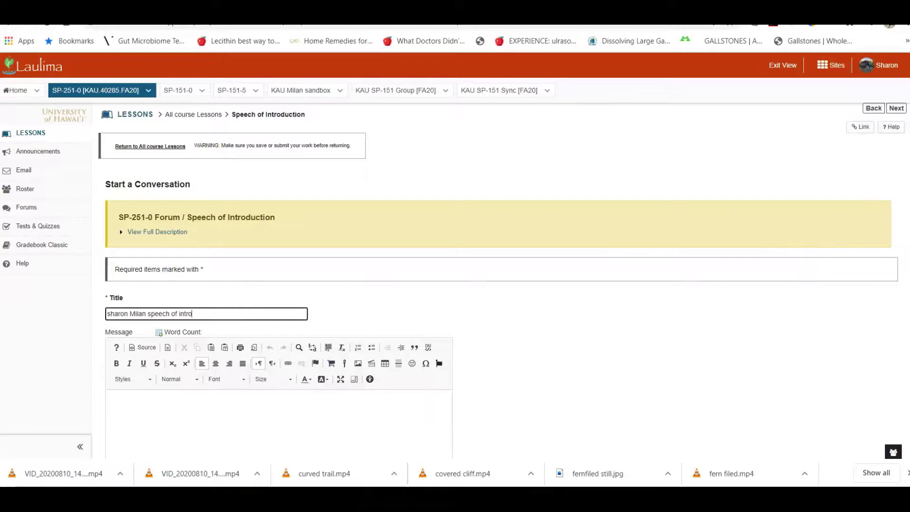
{"action": "scroll", "coordinate": [474, 285], "scroll_direction": "down", "scroll_amount": 4}
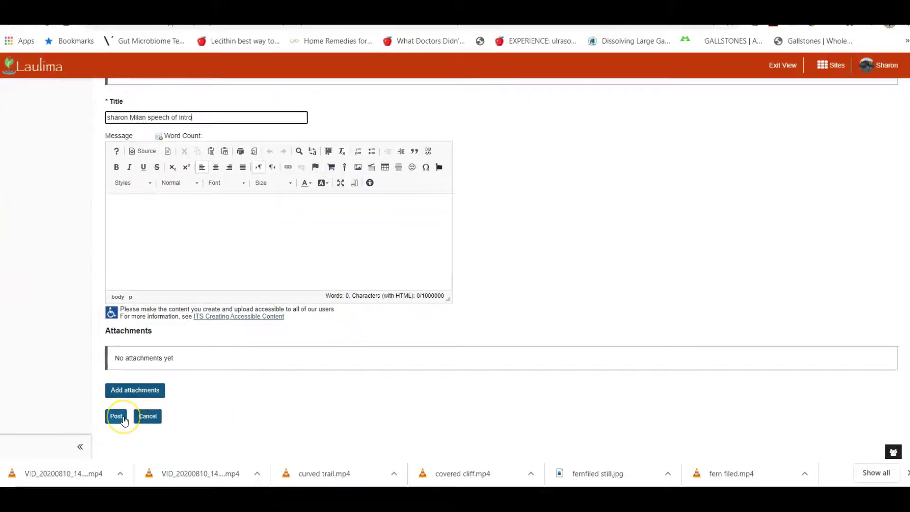
{"action": "left_click", "coordinate": [151, 418]}
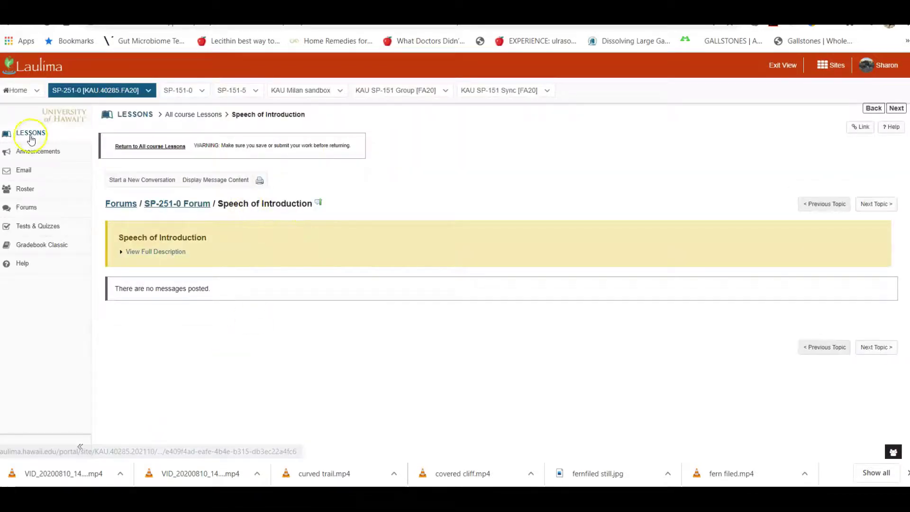
Go from LESSONS to All course Lessons and scroll to the Lesson 1–6 homework due dates.
{"action": "left_click", "coordinate": [28, 134]}
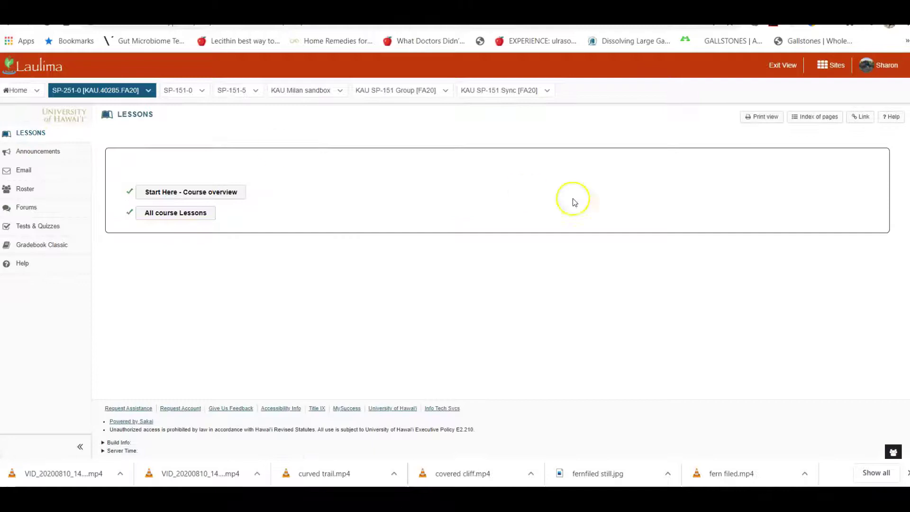
{"action": "left_click", "coordinate": [176, 215]}
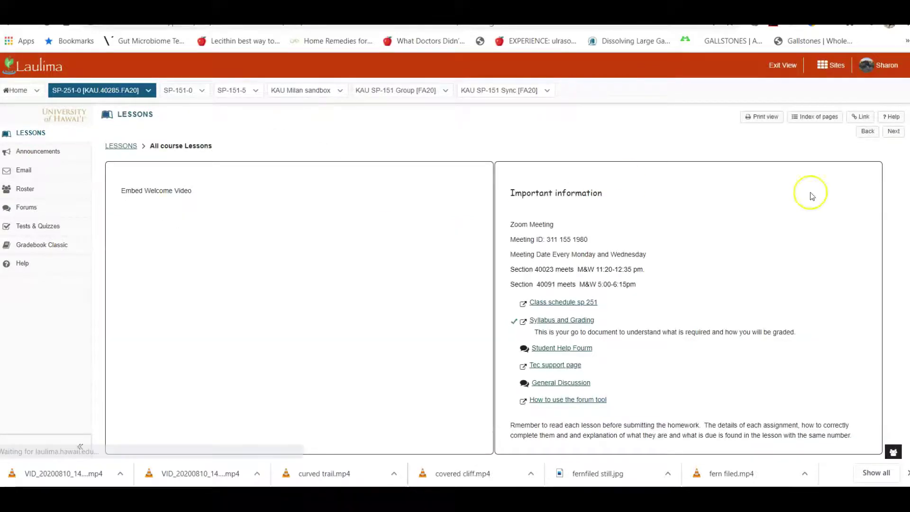
{"action": "scroll", "coordinate": [493, 267], "scroll_direction": "down", "scroll_amount": 10}
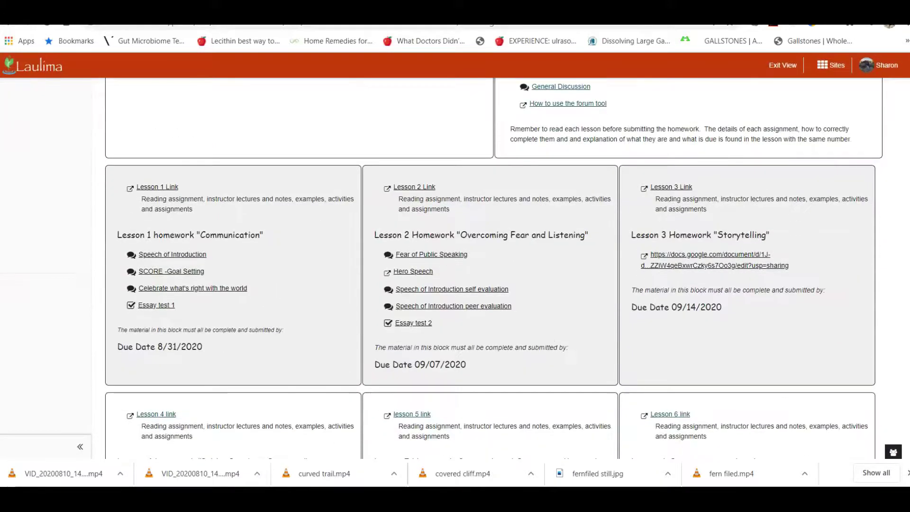
{"action": "scroll", "coordinate": [493, 268], "scroll_direction": "down", "scroll_amount": 1}
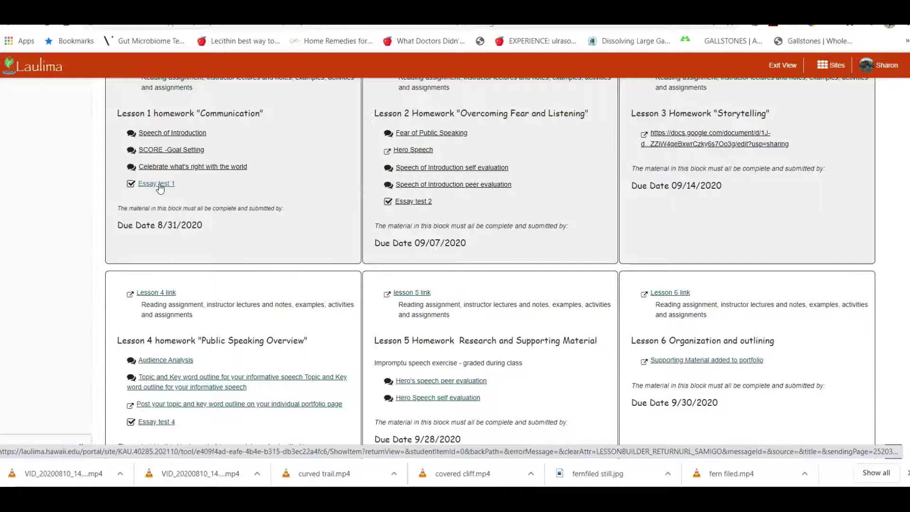
{"action": "left_click", "coordinate": [156, 184]}
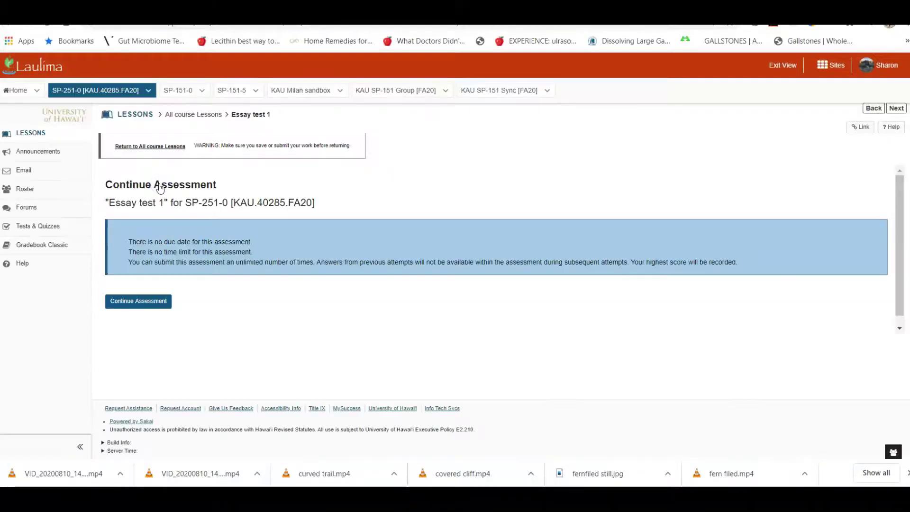
{"action": "left_click", "coordinate": [133, 302]}
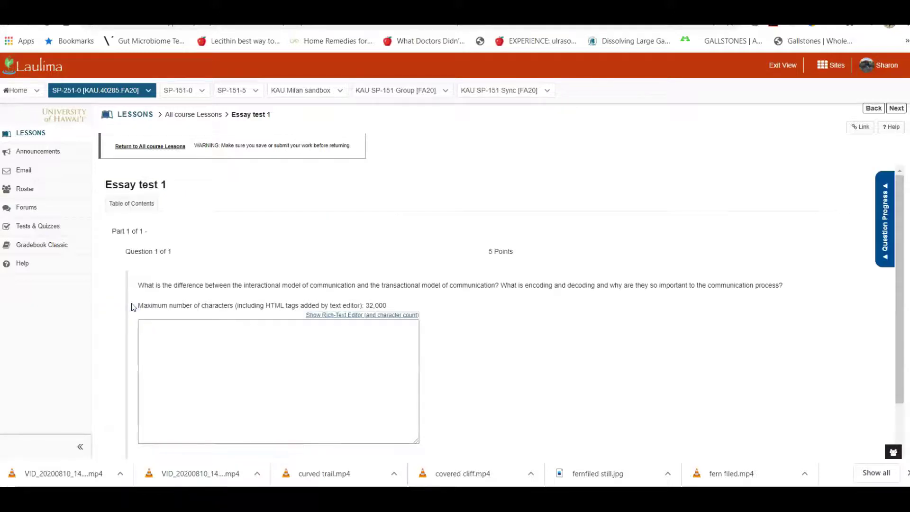
{"action": "left_click", "coordinate": [166, 356]}
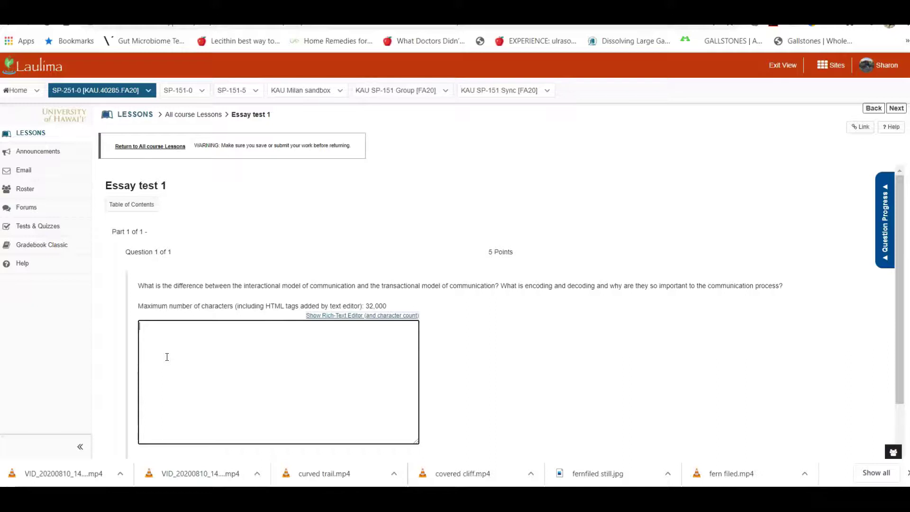
{"action": "left_click", "coordinate": [51, 170]}
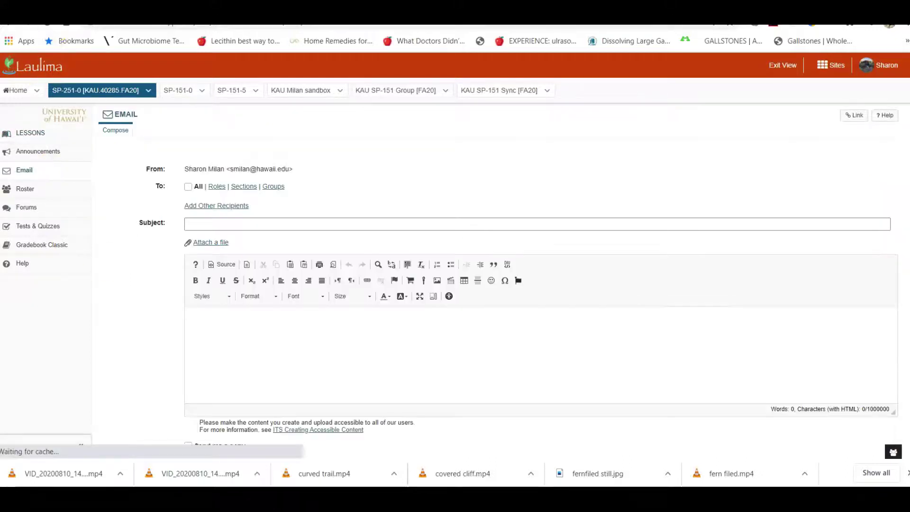
{"action": "left_click", "coordinate": [30, 133]}
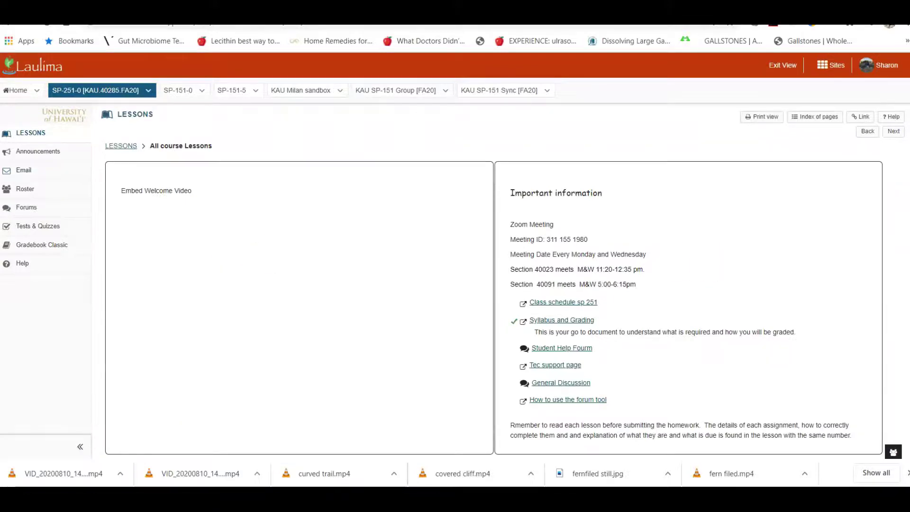
{"action": "scroll", "coordinate": [548, 176], "scroll_direction": "down", "scroll_amount": 10}
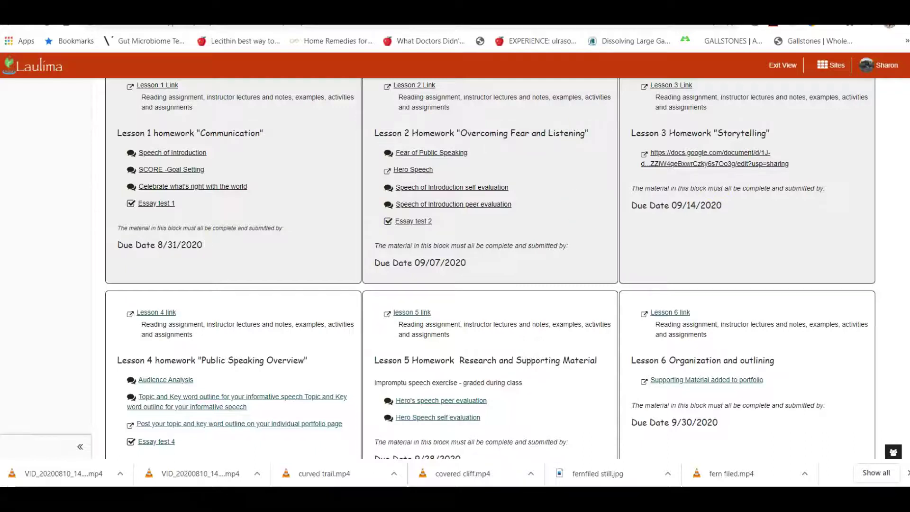
Follow Lesson 4's outline-posting link to open the Individual Student Portfolio Google Doc.
{"action": "scroll", "coordinate": [491, 265], "scroll_direction": "down", "scroll_amount": 3}
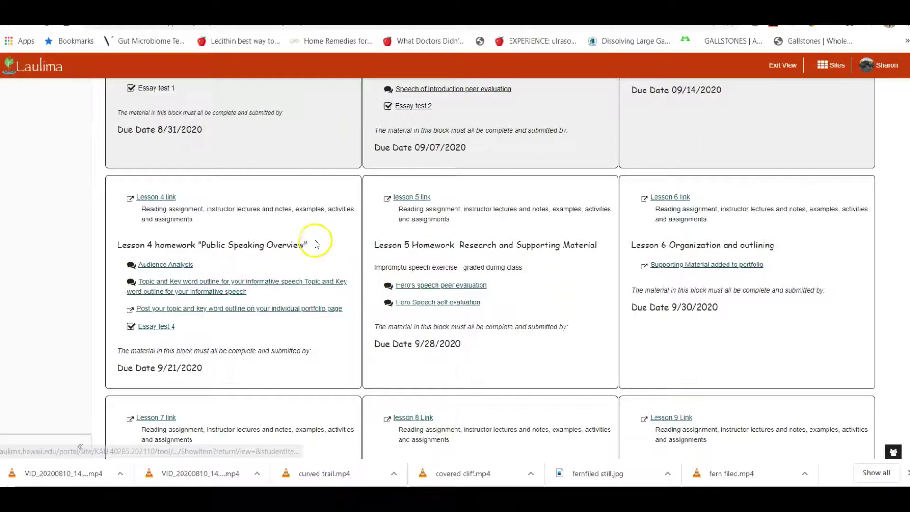
{"action": "left_click", "coordinate": [242, 269]}
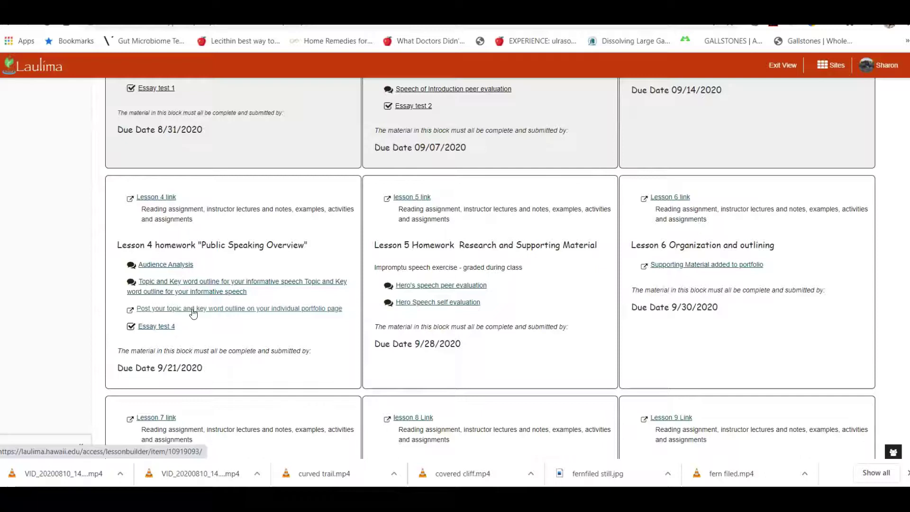
{"action": "left_click", "coordinate": [192, 309]}
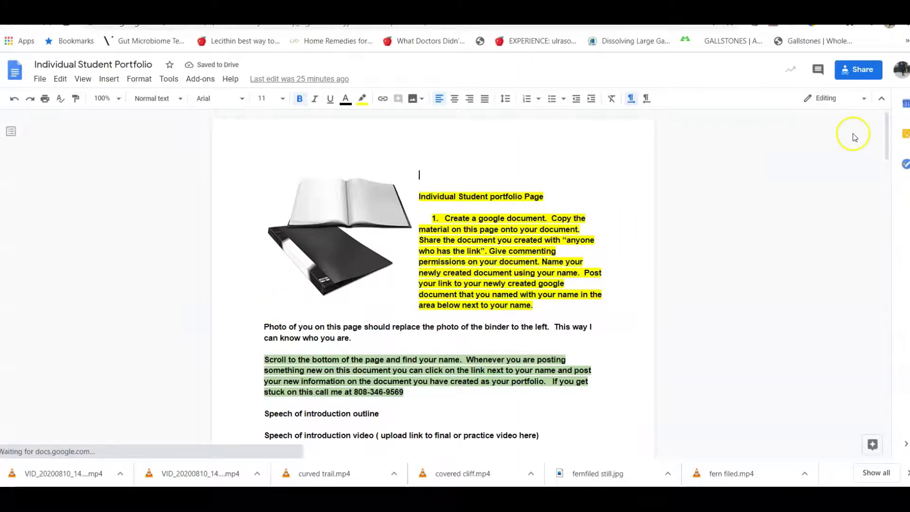
Scroll to the Speech 251 section 40285 table and preview the instructor's example portfolio link.
{"action": "mouse_move", "coordinate": [887, 126]}
{"action": "left_mouse_down"}
{"action": "mouse_move", "coordinate": [904, 230]}
{"action": "mouse_move", "coordinate": [902, 179]}
{"action": "mouse_move", "coordinate": [888, 153]}
{"action": "mouse_move", "coordinate": [891, 203]}
{"action": "mouse_move", "coordinate": [881, 141]}
{"action": "left_mouse_up"}
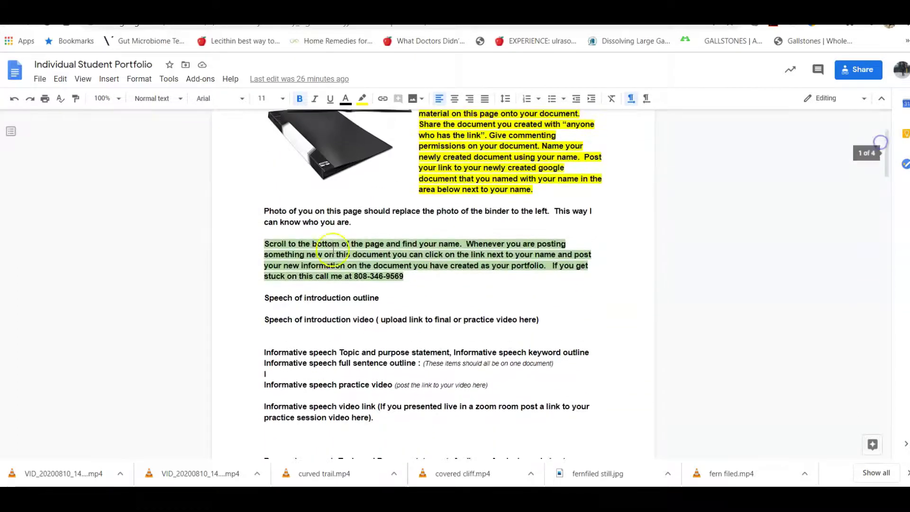
{"action": "left_click_drag", "start_coordinate": [264, 299], "coordinate": [418, 403]}
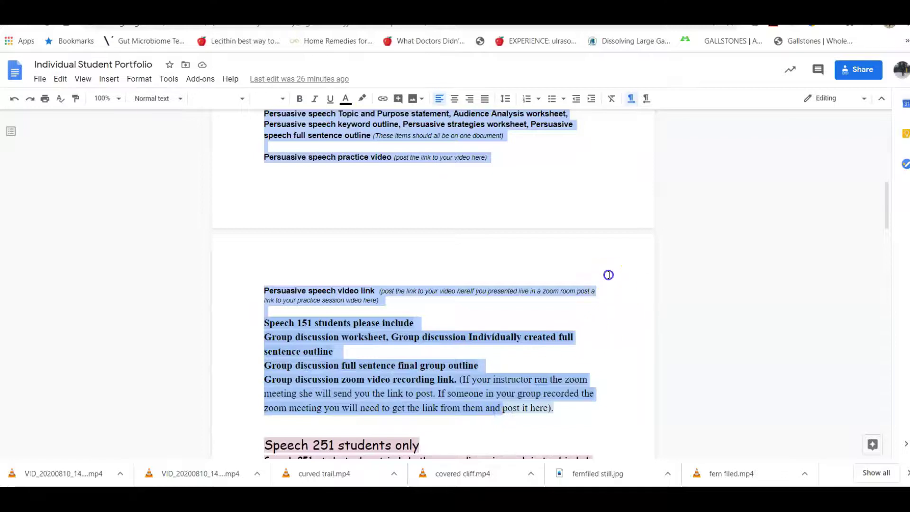
{"action": "left_click_drag", "start_coordinate": [887, 213], "coordinate": [892, 274]}
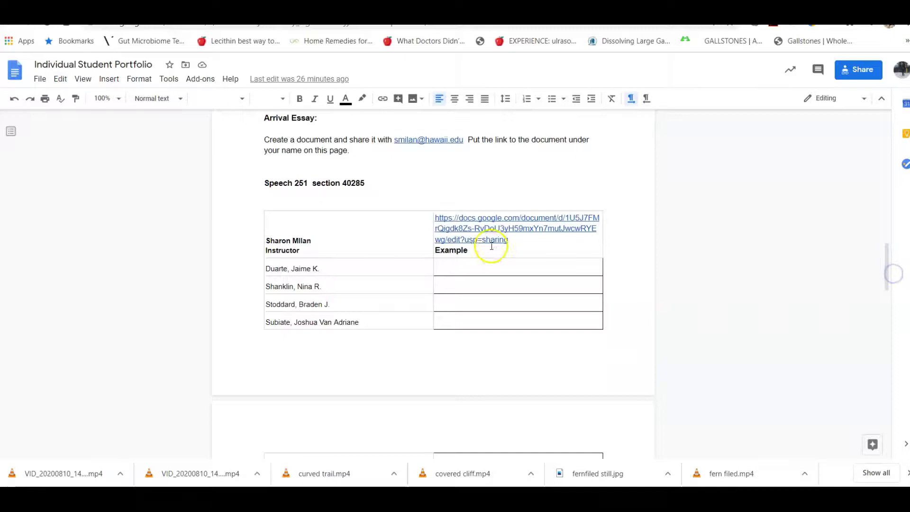
{"action": "left_click", "coordinate": [481, 229]}
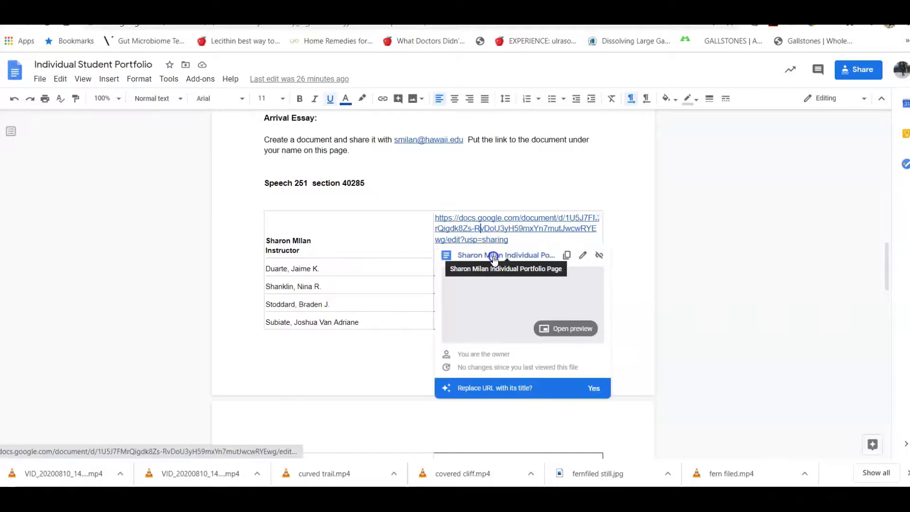
View the example Individual Portfolio Page and its Speech of introduction outline, then go back to the portfolio.
{"action": "left_click", "coordinate": [493, 259]}
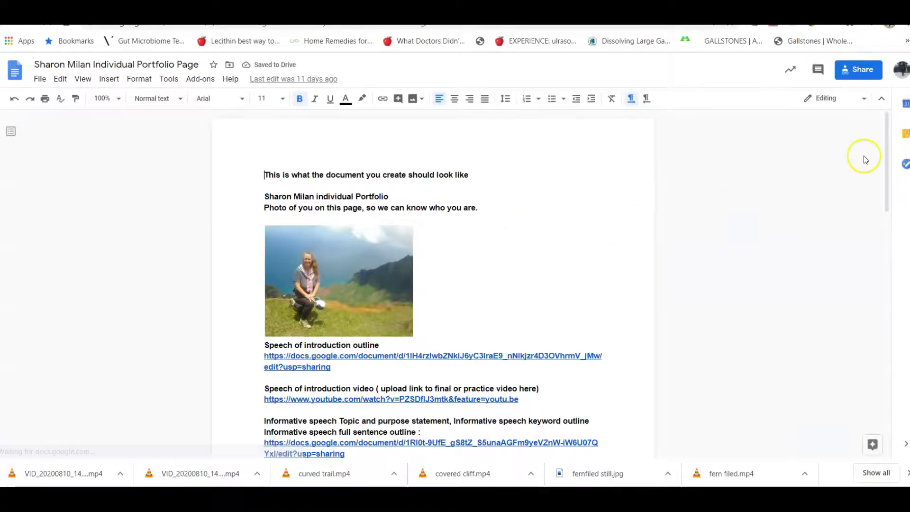
{"action": "left_click_drag", "start_coordinate": [886, 135], "coordinate": [907, 147]}
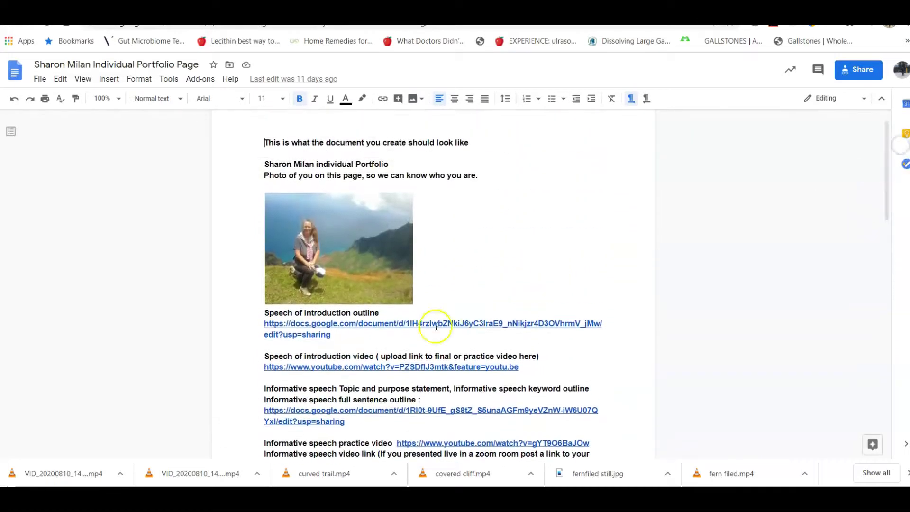
{"action": "left_click", "coordinate": [374, 323]}
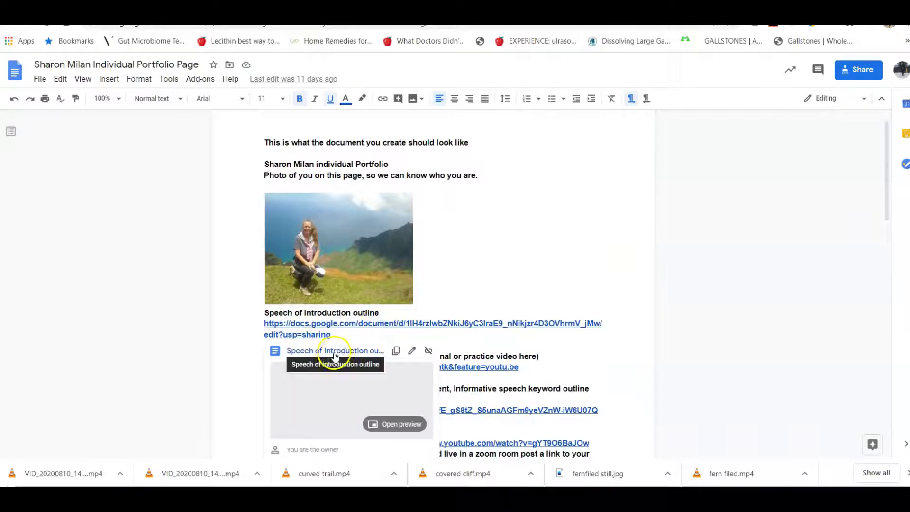
{"action": "left_click", "coordinate": [335, 352]}
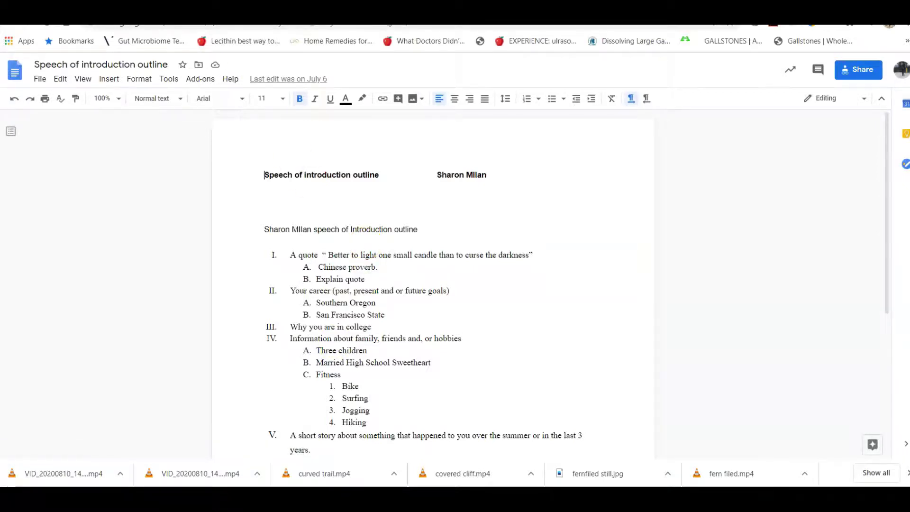
{"action": "left_click", "coordinate": [189, 10]}
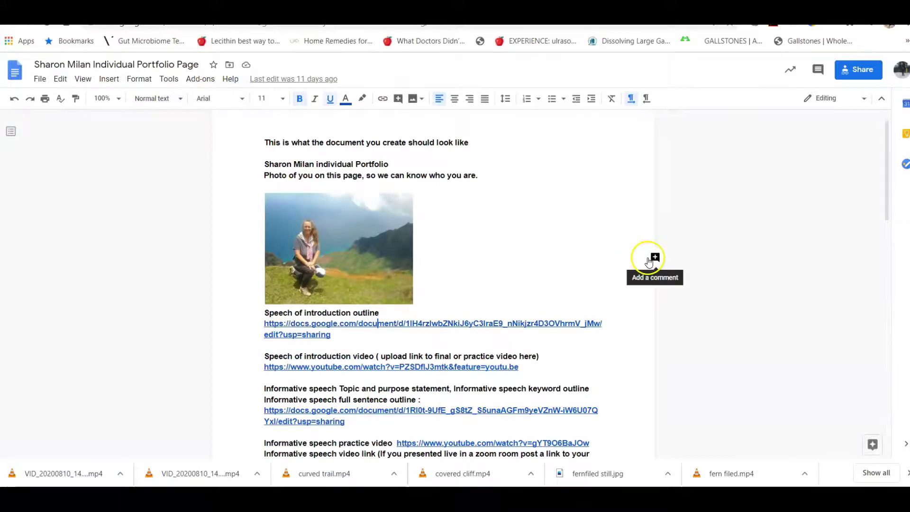
{"action": "left_click", "coordinate": [858, 70]}
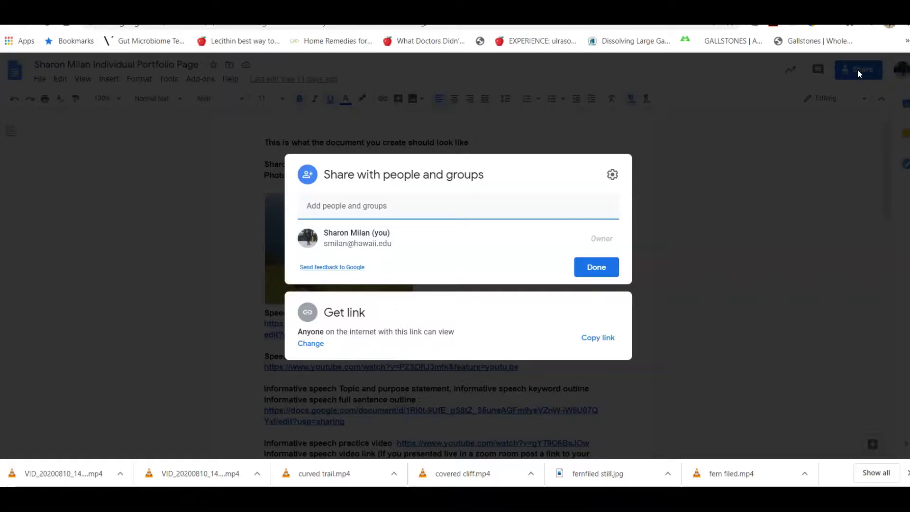
Close the portfolio's sharing settings and go back to the Individual Student Portfolio document.
{"action": "left_click", "coordinate": [598, 269]}
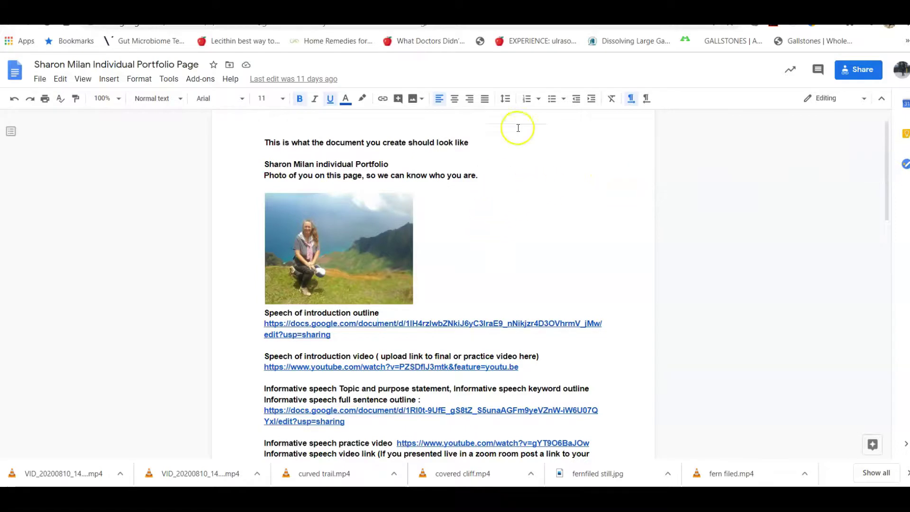
{"action": "left_click", "coordinate": [232, 9]}
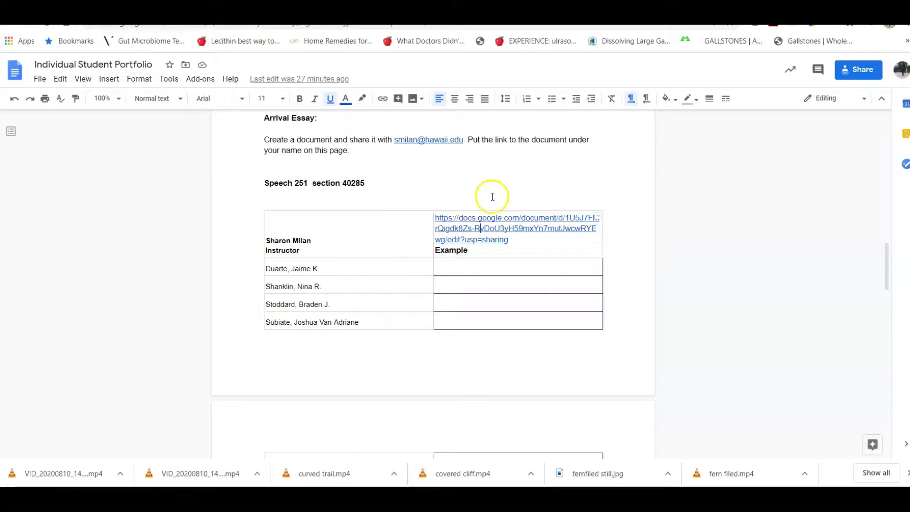
Switch back to the example portfolio page and scroll up to its top.
{"action": "mouse_move", "coordinate": [889, 254]}
{"action": "left_mouse_down"}
{"action": "mouse_move", "coordinate": [875, 116]}
{"action": "mouse_move", "coordinate": [893, 263]}
{"action": "mouse_move", "coordinate": [893, 239]}
{"action": "left_mouse_up"}
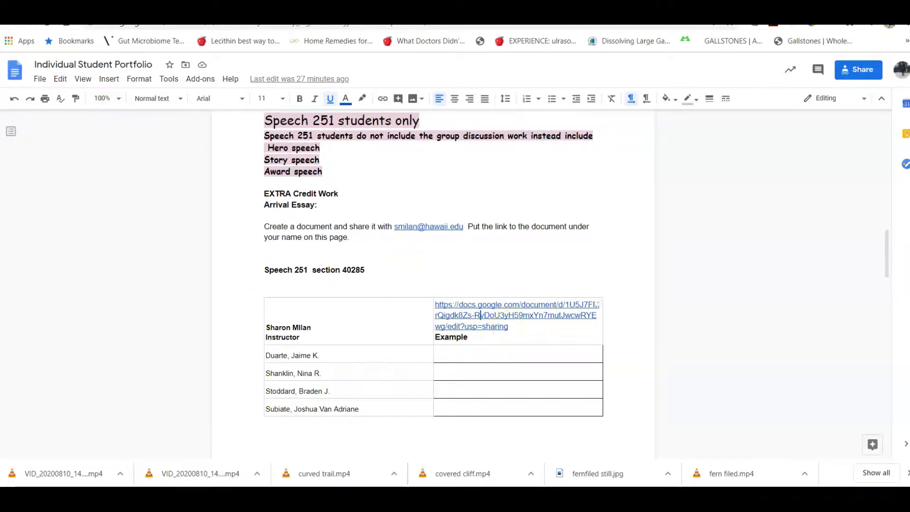
{"action": "left_click", "coordinate": [97, 5]}
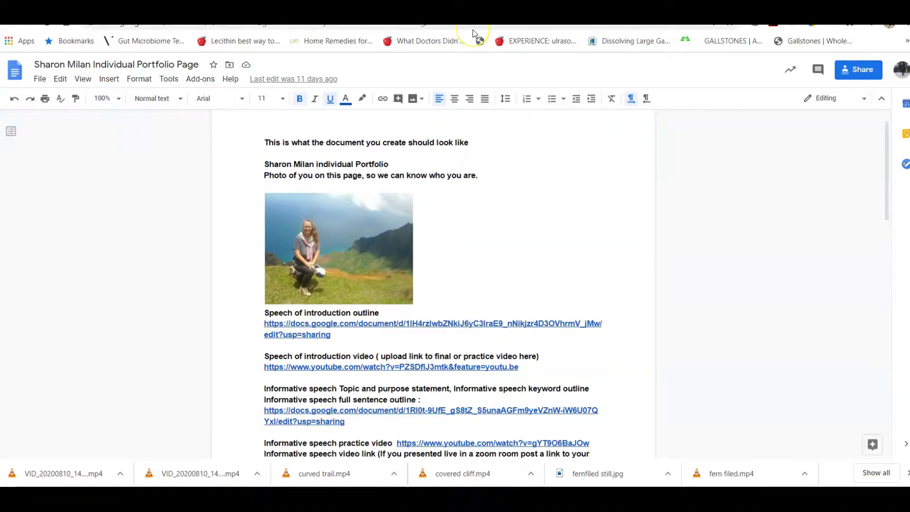
{"action": "scroll", "coordinate": [434, 284], "scroll_direction": "up", "scroll_amount": 1}
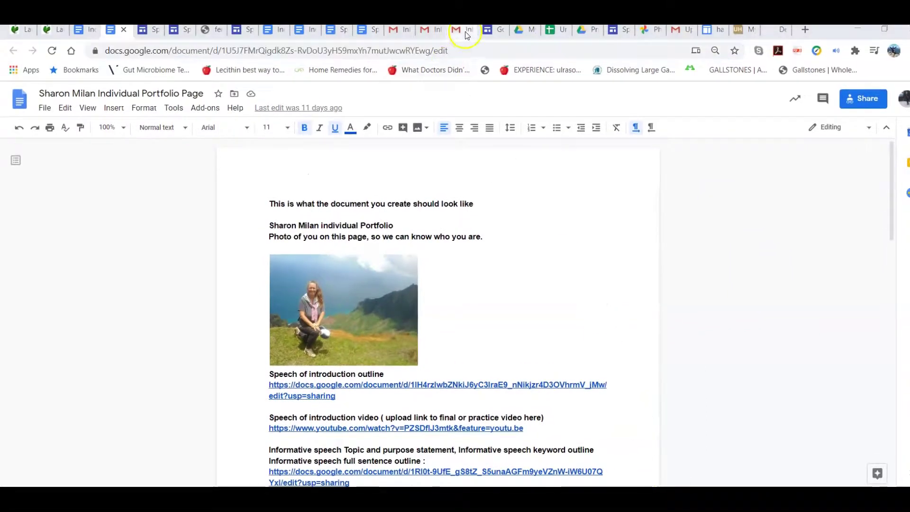
Copy the example portfolio page's share link from its sharing settings.
{"action": "left_click", "coordinate": [860, 98]}
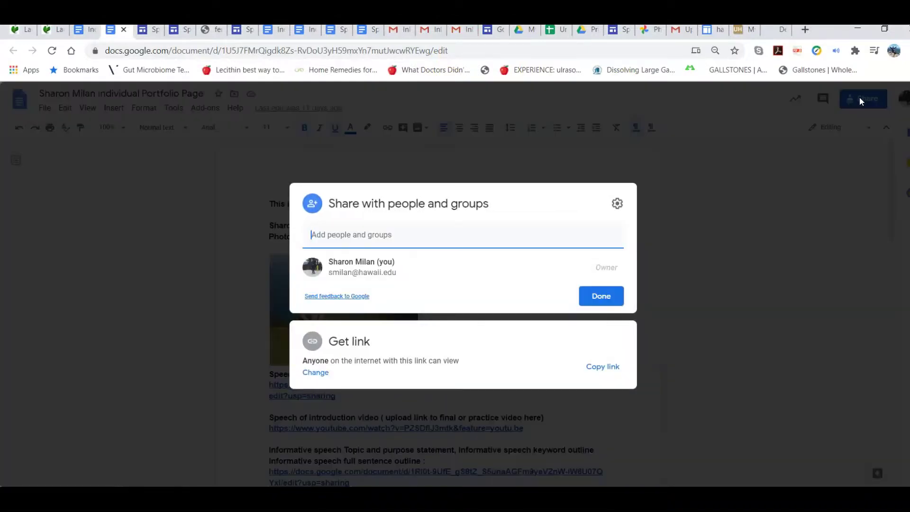
{"action": "left_click", "coordinate": [603, 367]}
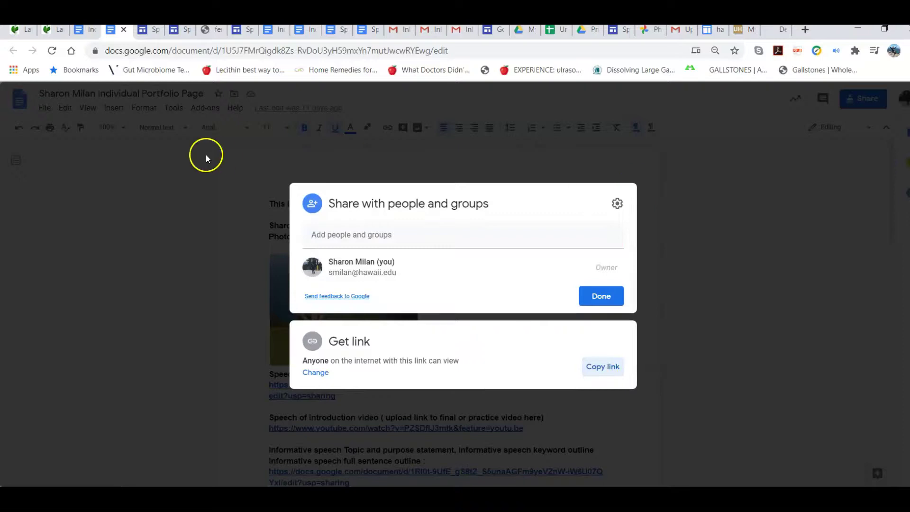
{"action": "left_click", "coordinate": [89, 31]}
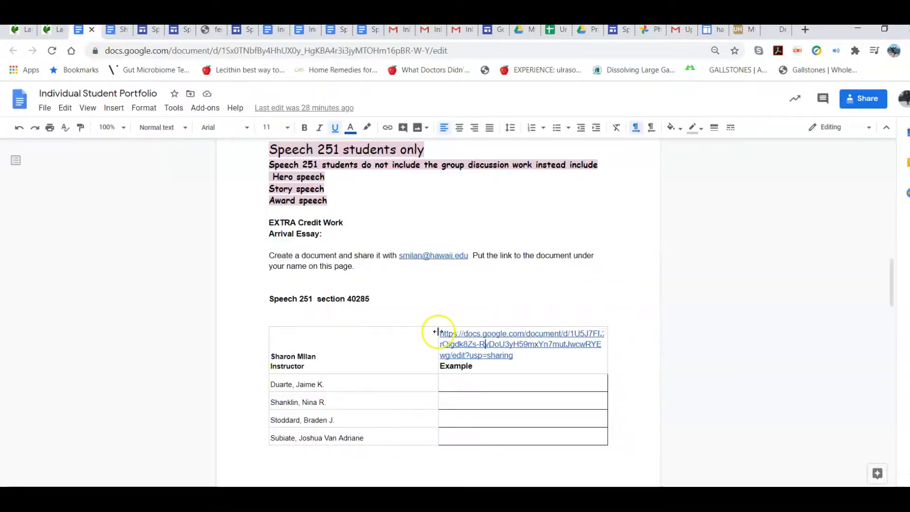
Paste the link into the first student's empty cell, then delete it again.
{"action": "left_click", "coordinate": [456, 382]}
{"action": "double_click", "coordinate": [456, 382]}
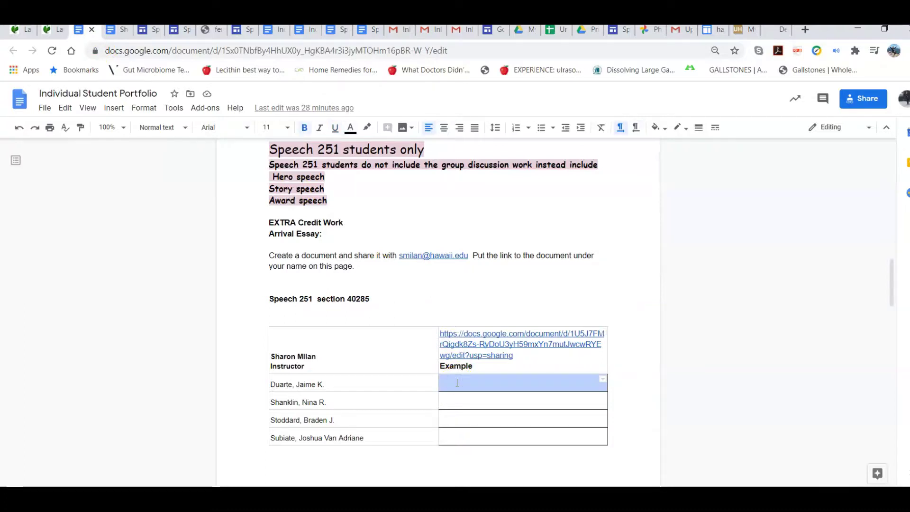
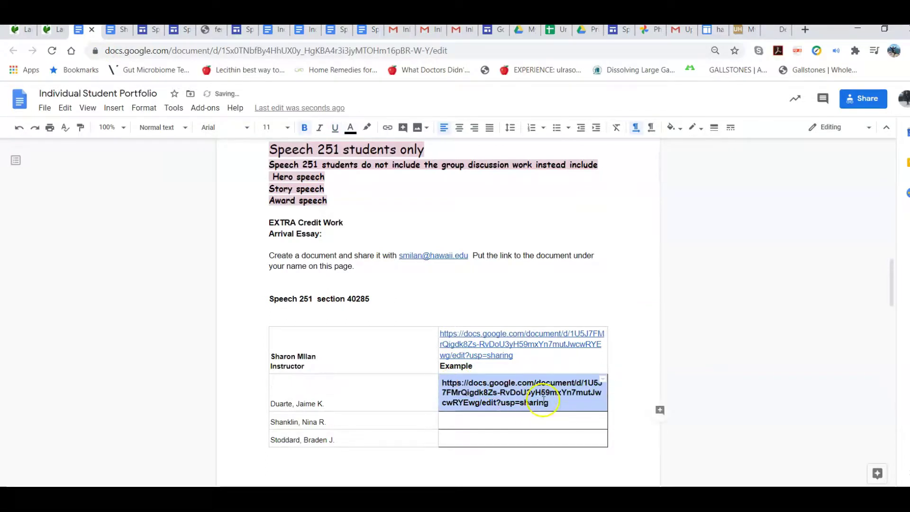
{"action": "left_click", "coordinate": [448, 392]}
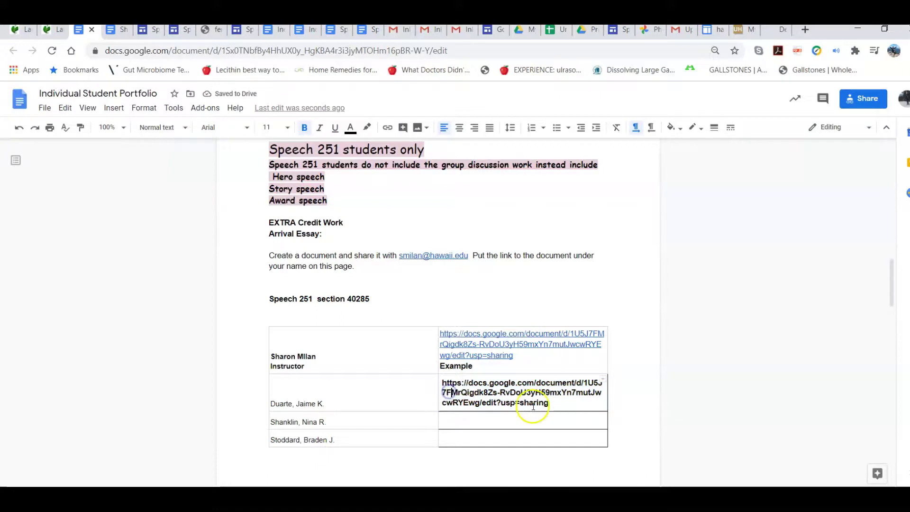
{"action": "key", "text": "Delete"}
{"action": "left_click_drag", "start_coordinate": [547, 404], "coordinate": [443, 379]}
{"action": "key", "text": "BackSpace"}
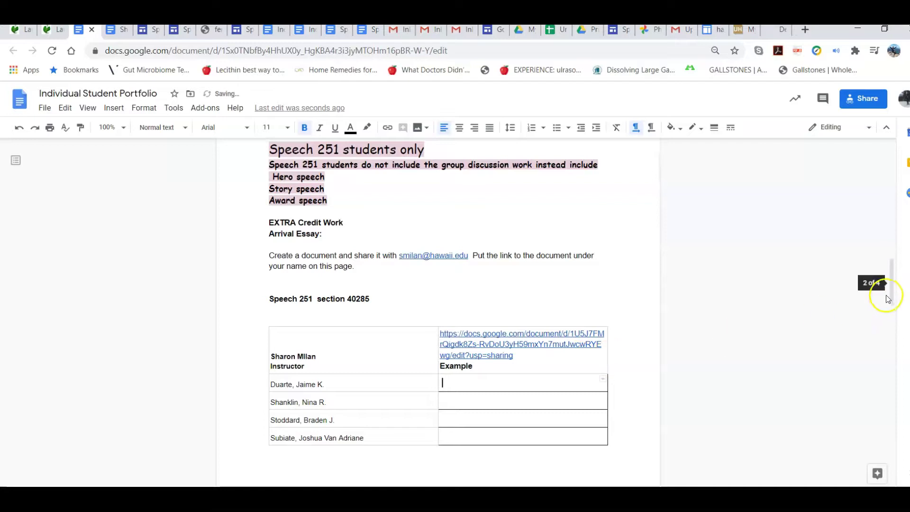
{"action": "left_click_drag", "start_coordinate": [890, 297], "coordinate": [897, 228]}
Switch to the Laulima course tab and scroll the All course Lessons page up.
{"action": "left_click", "coordinate": [56, 31]}
{"action": "left_click", "coordinate": [545, 243]}
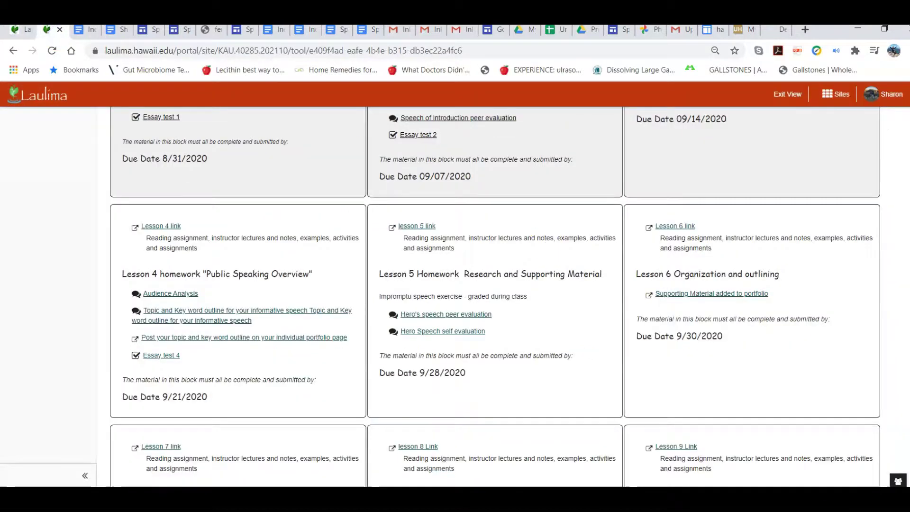
{"action": "scroll", "coordinate": [495, 296], "scroll_direction": "down", "scroll_amount": 10}
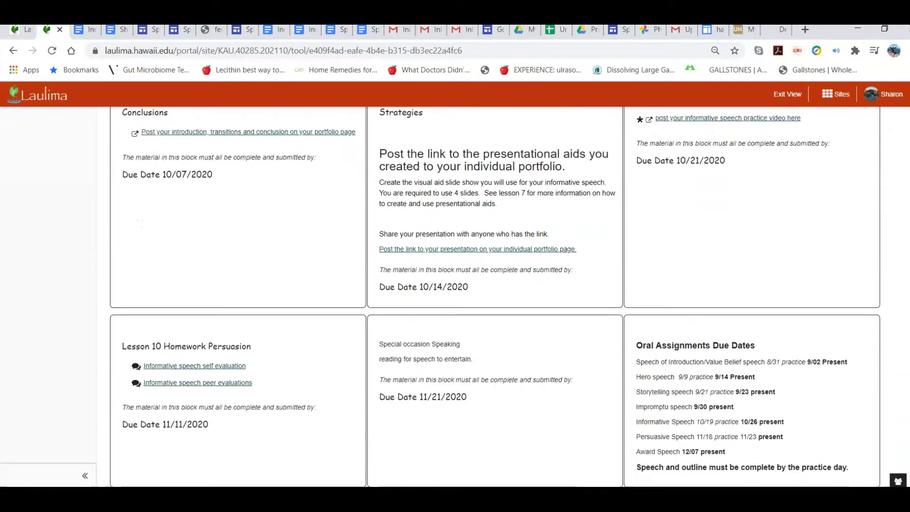
{"action": "left_click_drag", "start_coordinate": [907, 398], "coordinate": [908, 118]}
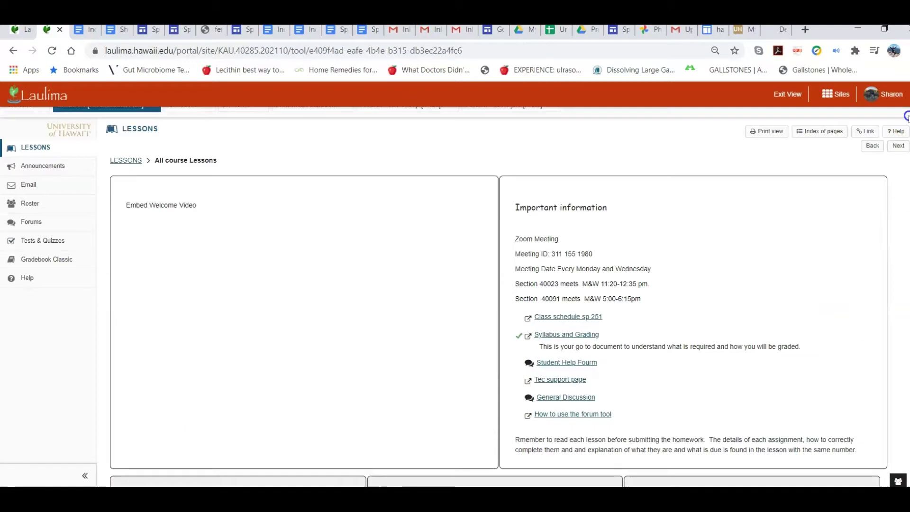